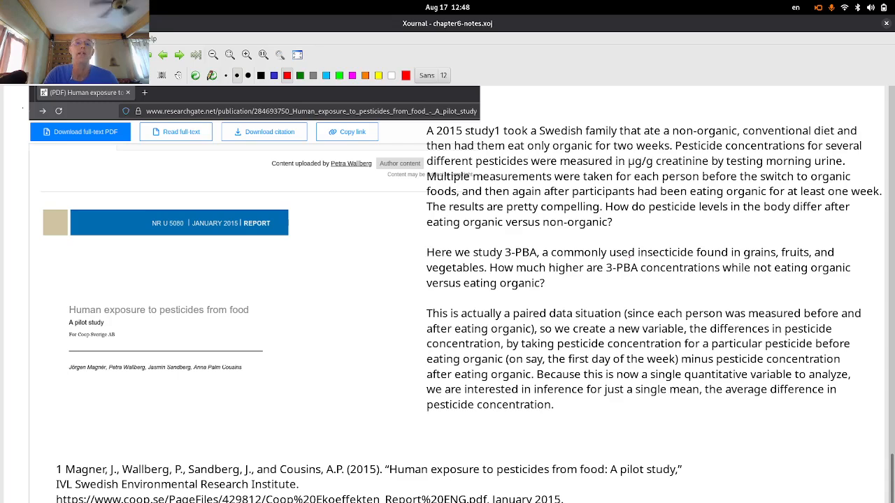
- After reviewing the Swedish organic-diet pesticide study notes, bring up the Activities overview
{"action": "key", "text": "super"}
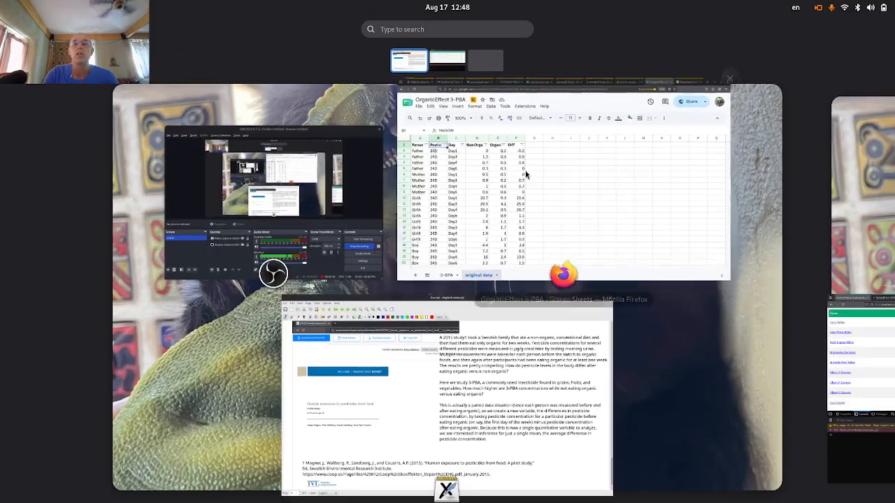
- In the OrganicEffect spreadsheet, point out the 24D and 3-PBA rows, then open the 3-PBA sheet
{"action": "left_click", "coordinate": [589, 180]}
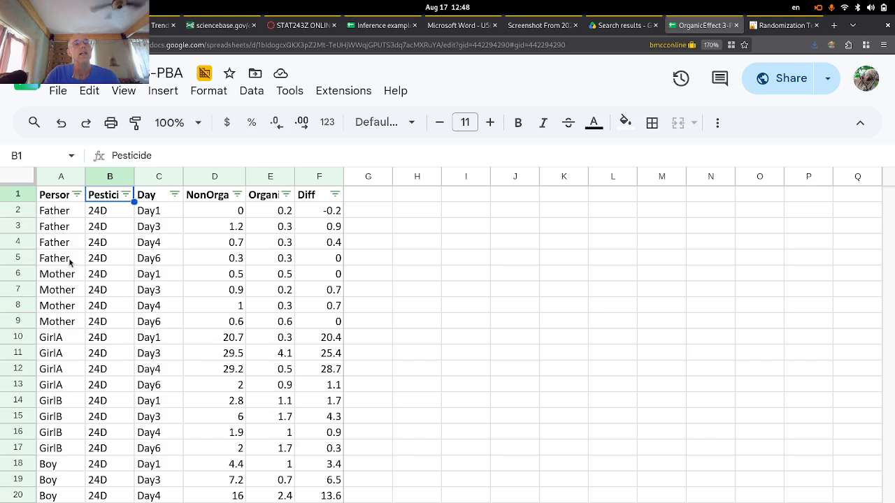
{"action": "left_click", "coordinate": [106, 216]}
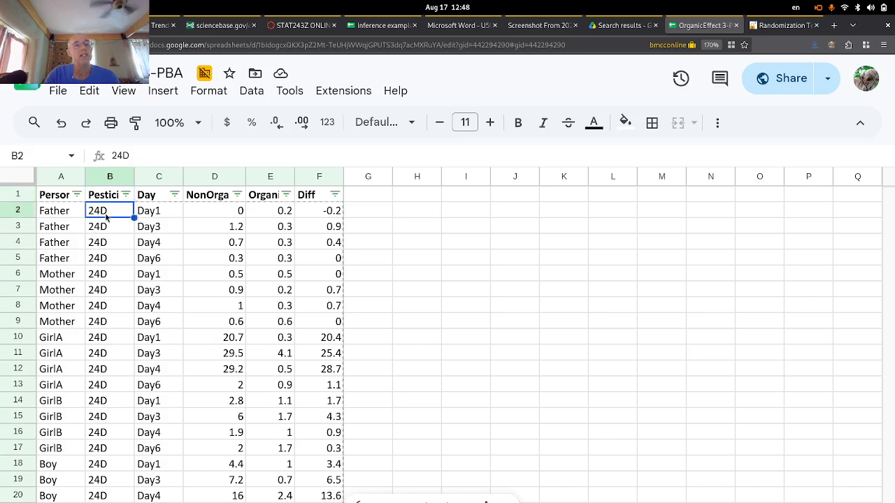
{"action": "scroll", "coordinate": [128, 370], "scroll_direction": "down", "scroll_amount": 3}
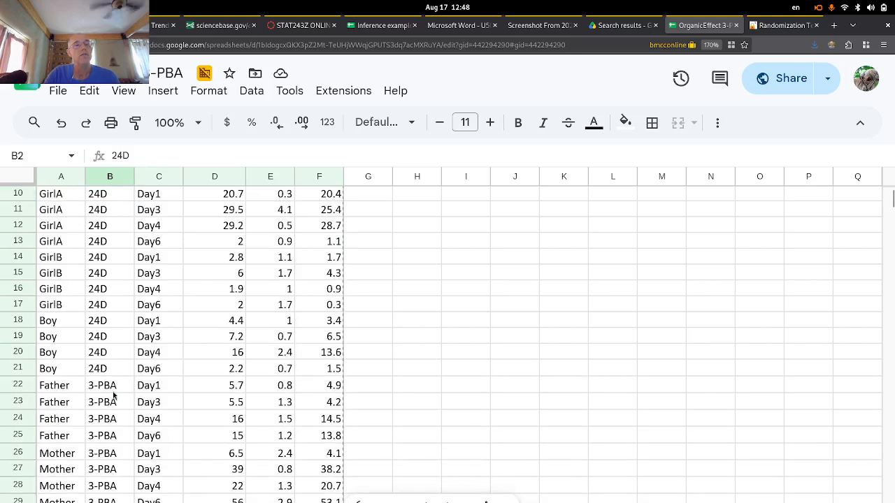
{"action": "left_click", "coordinate": [113, 391]}
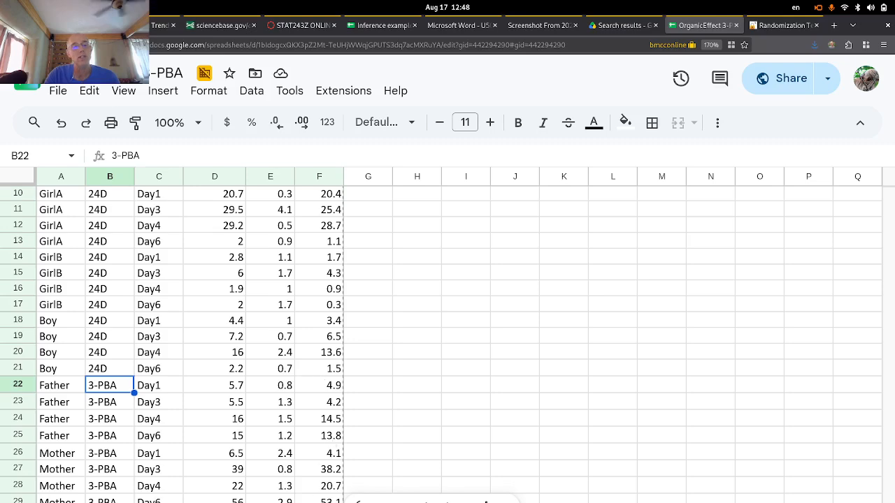
{"action": "left_click", "coordinate": [432, 502]}
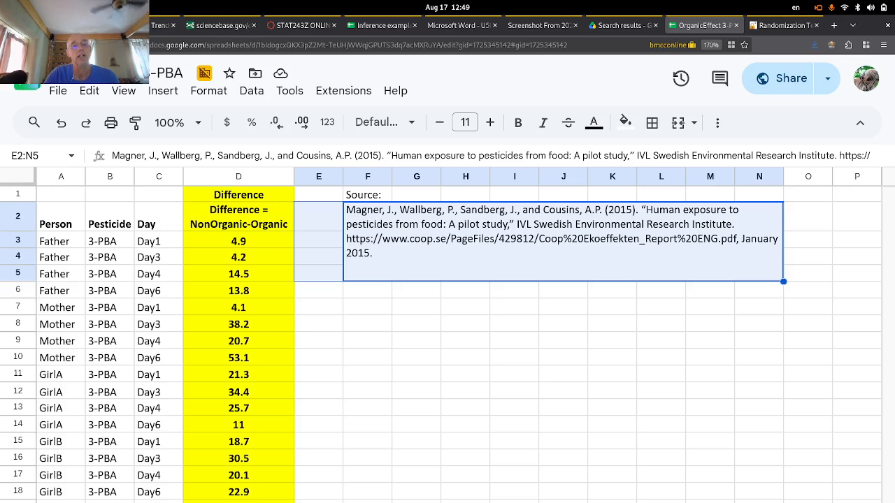
- Highlight the first 3-PBA rows (22–28) on the original data sheet, then return to 3-PBA
{"action": "left_click", "coordinate": [259, 501]}
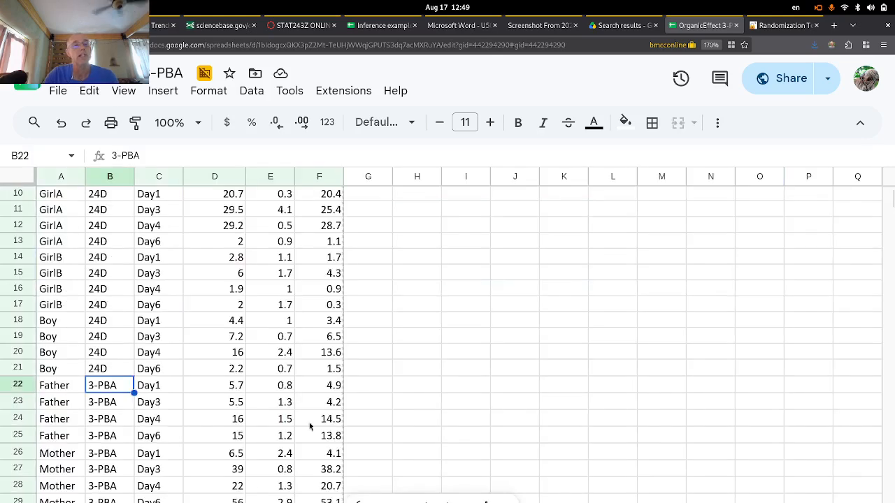
{"action": "left_click_drag", "start_coordinate": [58, 383], "coordinate": [330, 501]}
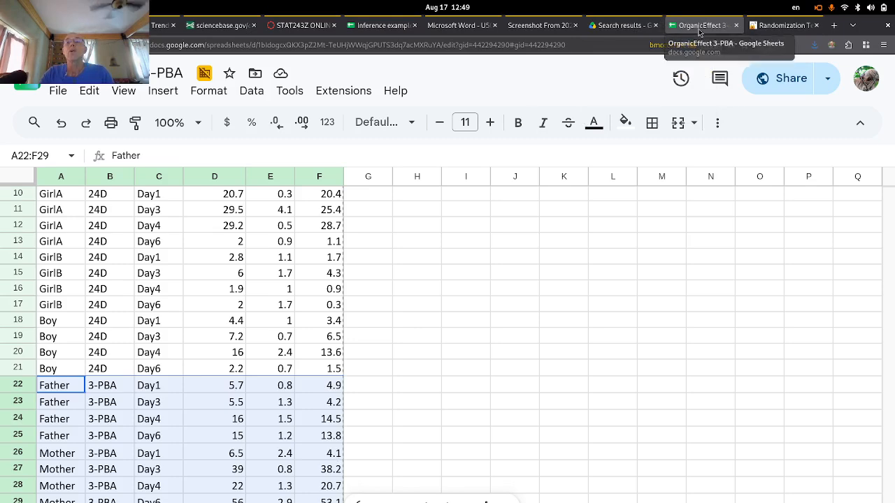
{"action": "left_click", "coordinate": [434, 502]}
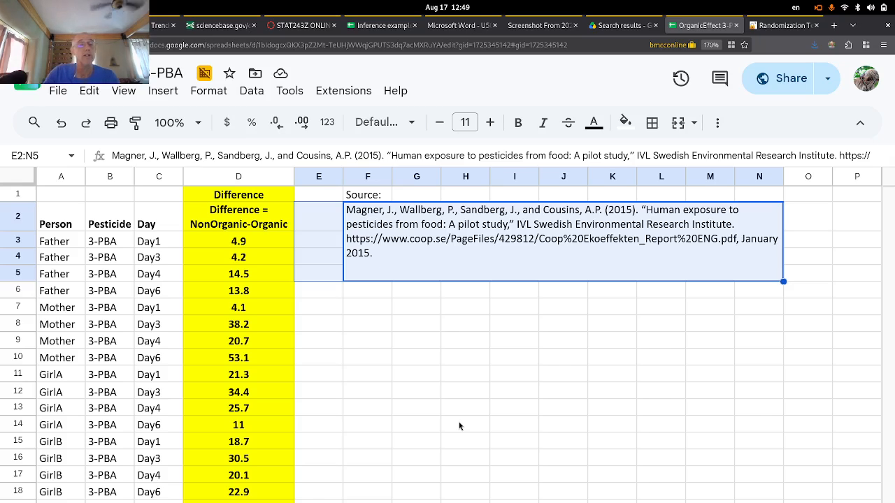
- Select the Difference column D2:D22 and move to the Inference examples chapter 6 spreadsheet
{"action": "left_click", "coordinate": [257, 230]}
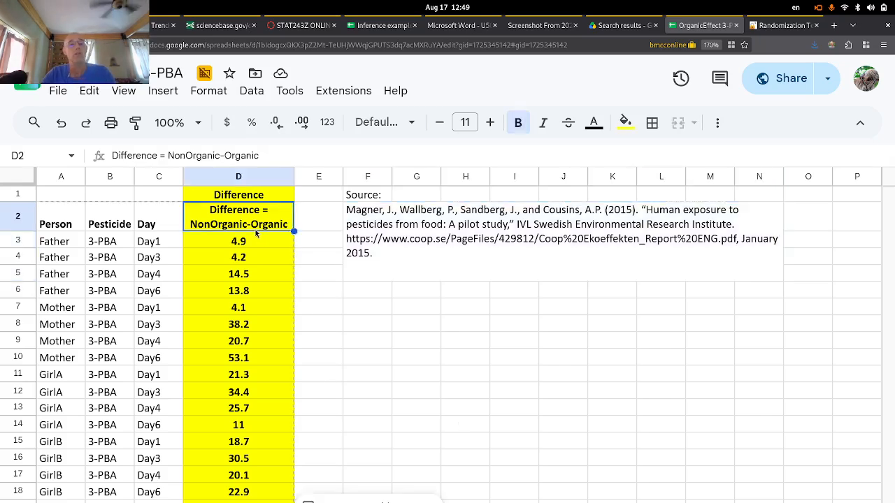
{"action": "key", "text": "shift+Down"}
{"action": "key", "text": "shift+Down"}
{"action": "key", "text": "shift+Down"}
{"action": "key", "text": "shift+Down"}
{"action": "key", "text": "shift+Down"}
{"action": "key", "text": "shift+Down"}
{"action": "key", "text": "shift+Down"}
{"action": "key", "text": "shift+Down"}
{"action": "key", "text": "shift+Down"}
{"action": "key", "text": "shift+Down"}
{"action": "key", "text": "shift+Down"}
{"action": "key", "text": "shift+Down"}
{"action": "key", "text": "shift+Down"}
{"action": "key", "text": "shift+Down"}
{"action": "key", "text": "shift+Down"}
{"action": "key", "text": "shift+Down"}
{"action": "key", "text": "shift+Down"}
{"action": "key", "text": "shift+Down"}
{"action": "key", "text": "shift+Down"}
{"action": "key", "text": "shift+Down"}
{"action": "key", "text": "ctrl+c"}
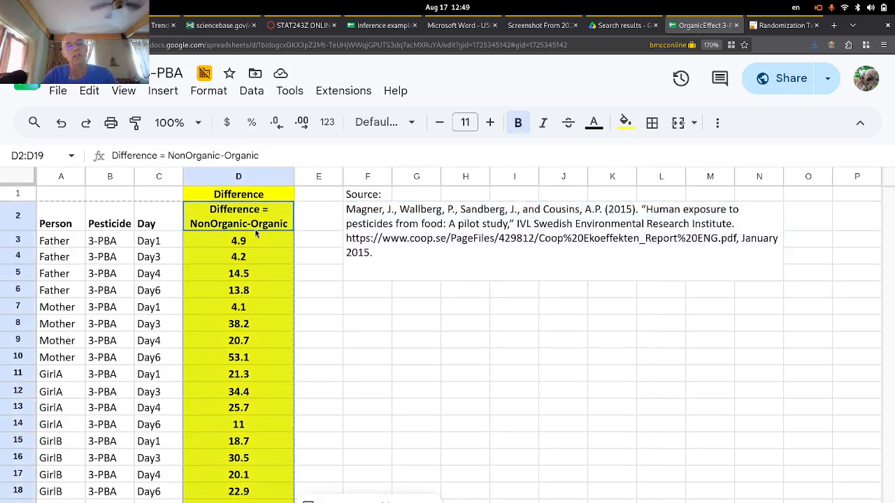
{"action": "key", "text": "shift+Up"}
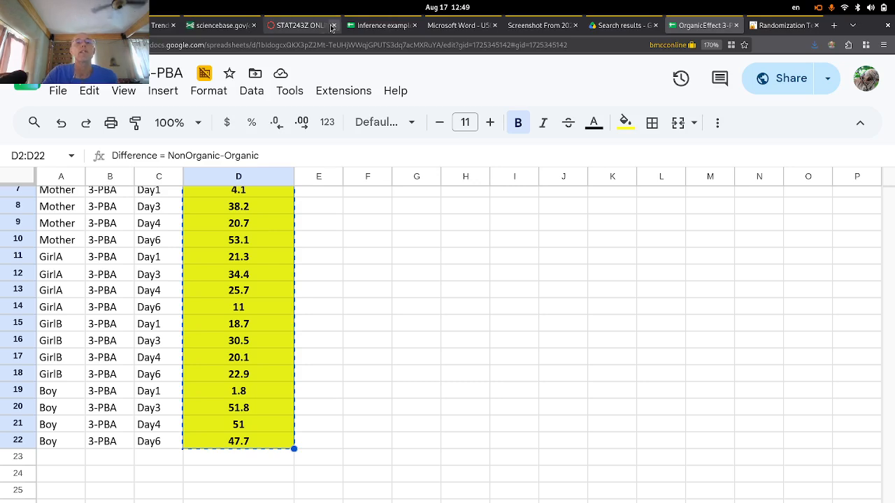
{"action": "left_click", "coordinate": [375, 26]}
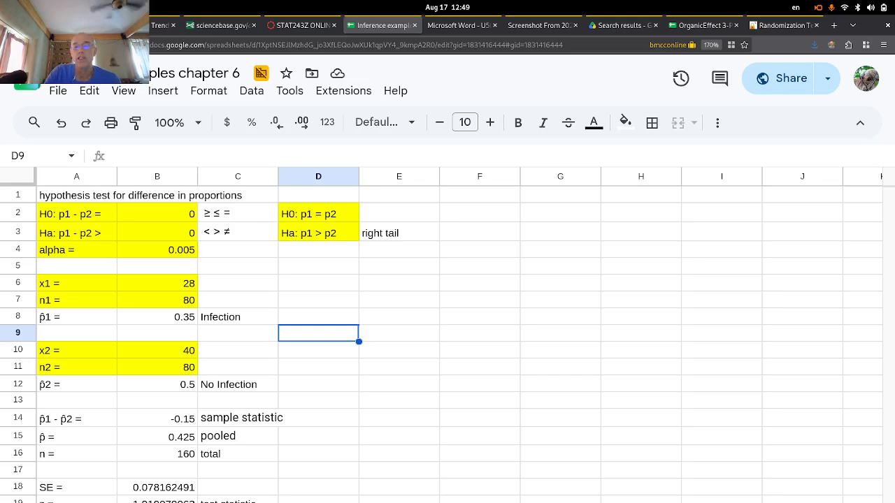
- Replace column A's AvgMercury data with the 20 pasted differences, giving n = 20 and mean 24.52
{"action": "key", "text": "alt+Down"}
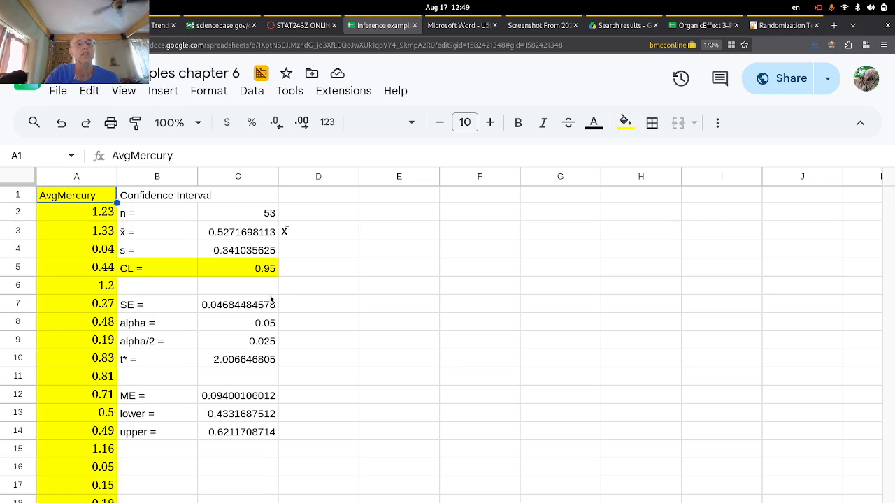
{"action": "left_click", "coordinate": [74, 179]}
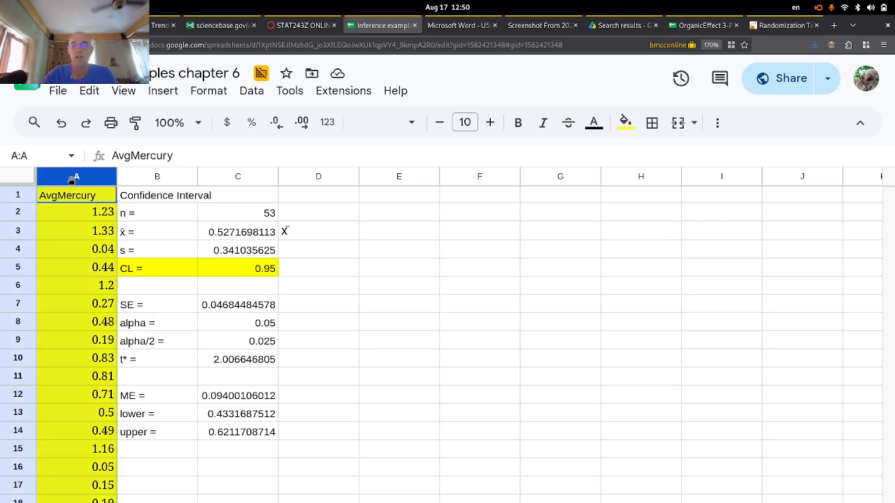
{"action": "key", "text": "Delete"}
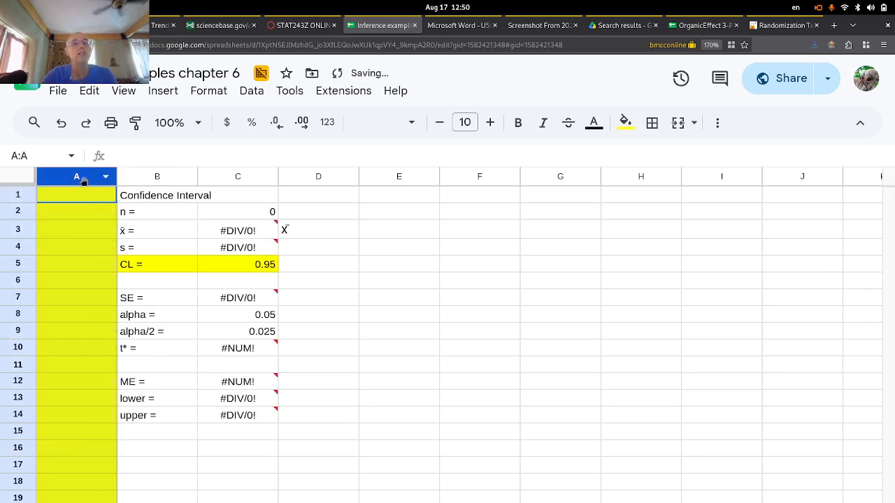
{"action": "left_click", "coordinate": [77, 197]}
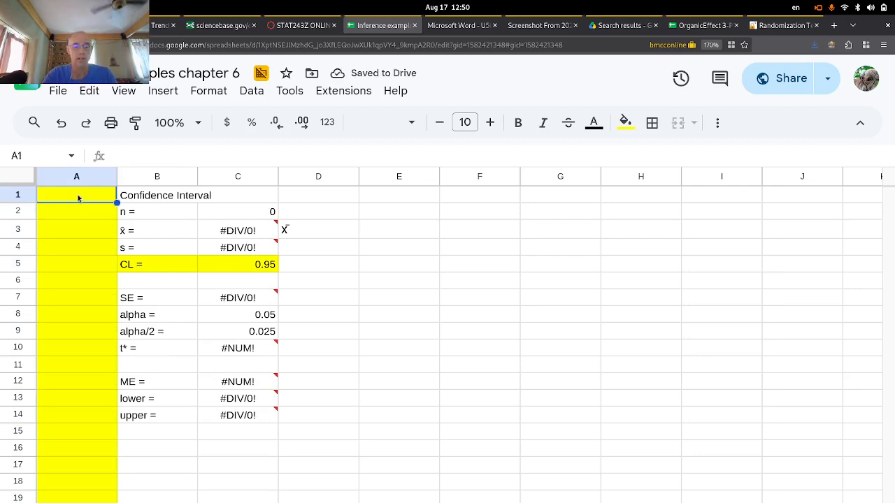
{"action": "key", "text": "ctrl+v"}
{"action": "scroll", "coordinate": [95, 355], "scroll_direction": "down", "scroll_amount": 5}
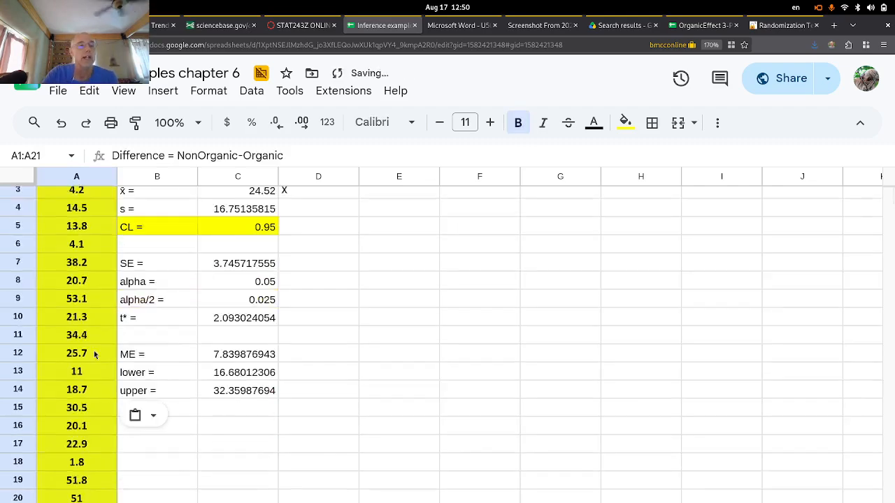
{"action": "scroll", "coordinate": [94, 355], "scroll_direction": "up", "scroll_amount": 5}
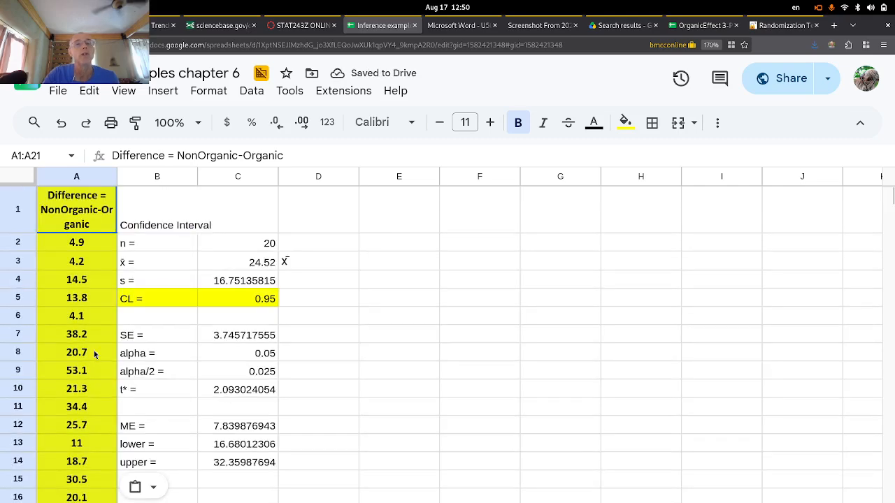
{"action": "left_click", "coordinate": [266, 263]}
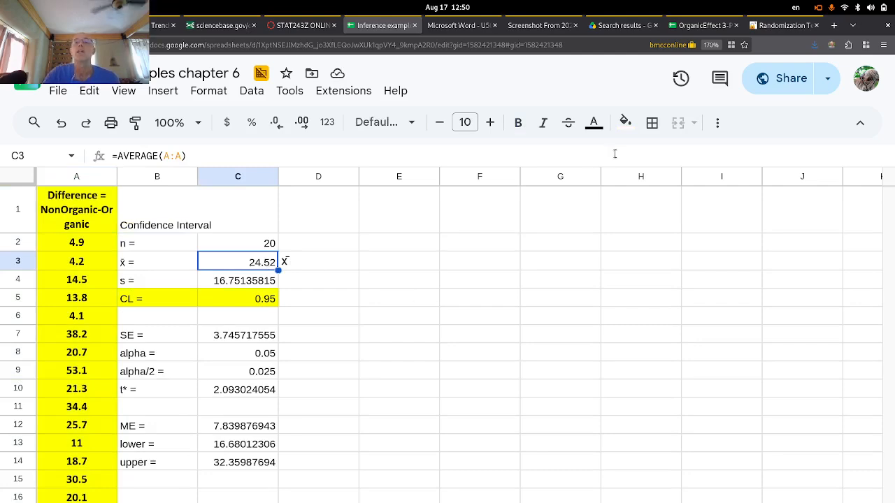
{"action": "mouse_move", "coordinate": [0, 0]}
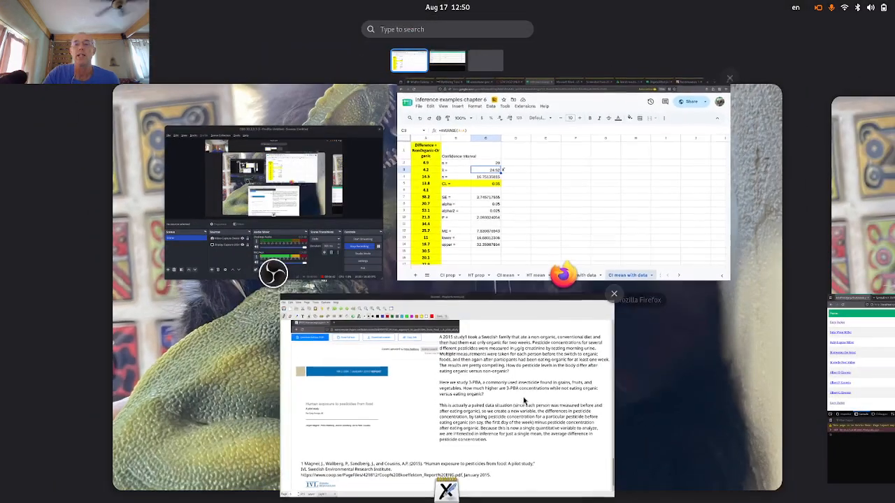
{"action": "left_click", "coordinate": [524, 400]}
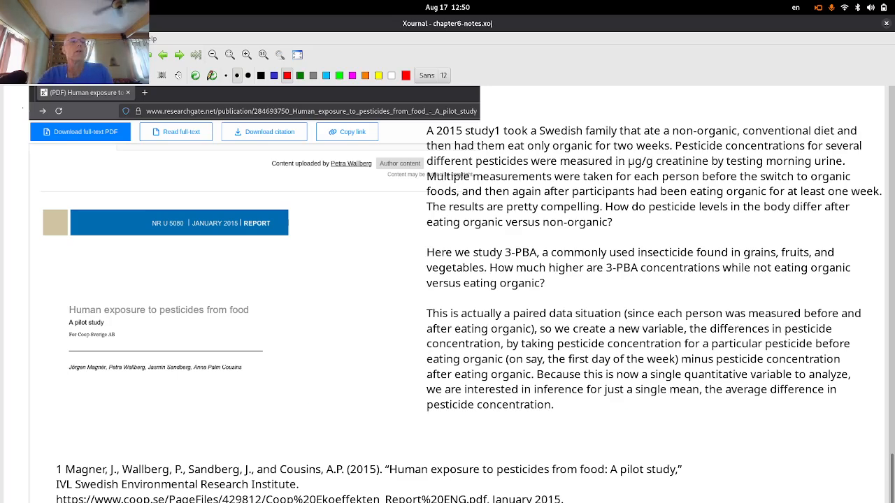
{"action": "key", "text": "super"}
{"action": "left_click", "coordinate": [509, 183]}
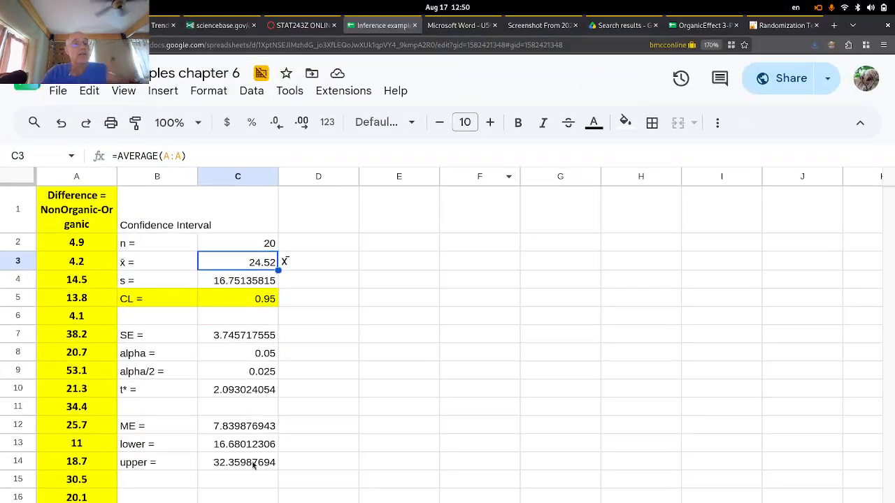
- Try a 0.99 confidence level in cell C5
{"action": "left_click", "coordinate": [269, 302]}
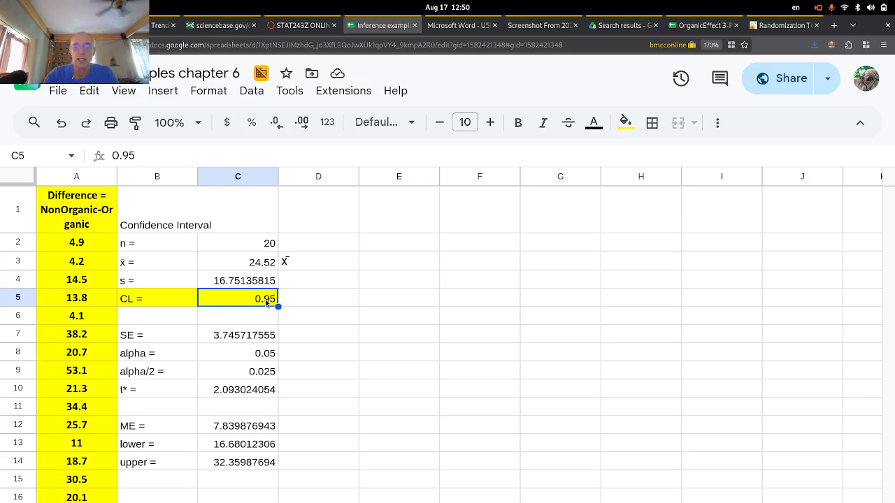
{"action": "type", "text": "0.99"}
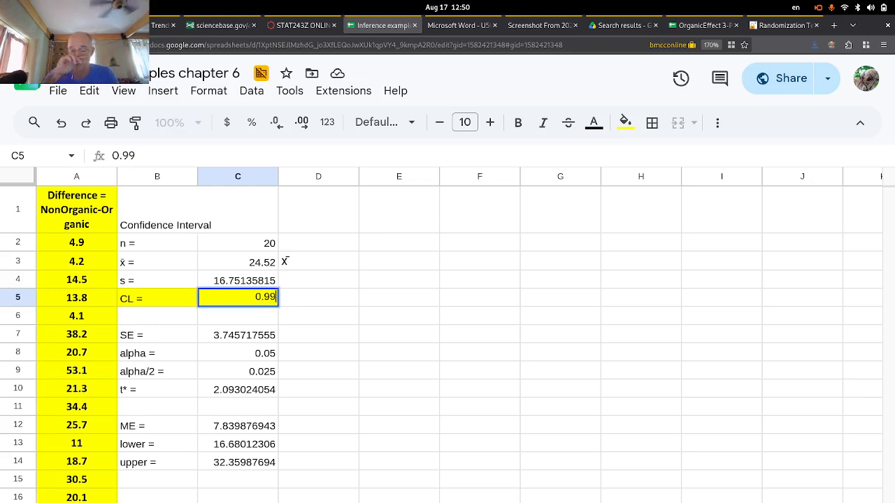
{"action": "key", "text": "Return"}
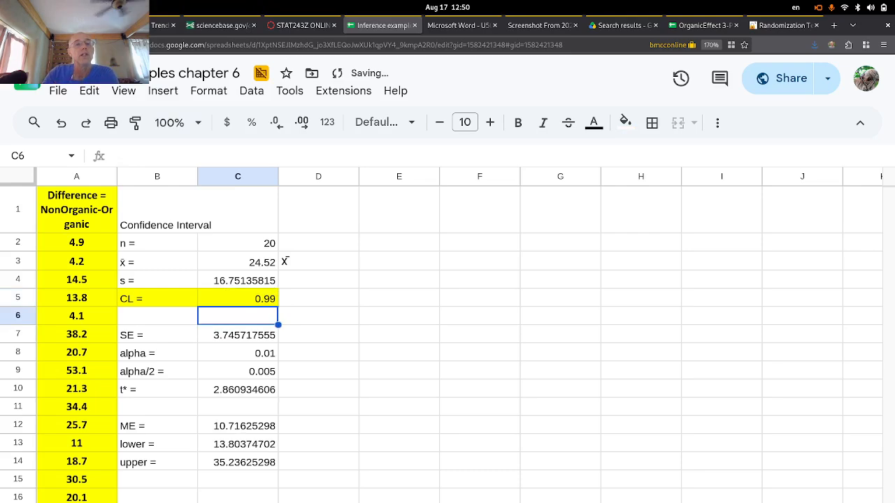
- Set the confidence level back to 0.95 and check the recalculated 16.68–32.36 interval
{"action": "left_click", "coordinate": [247, 300]}
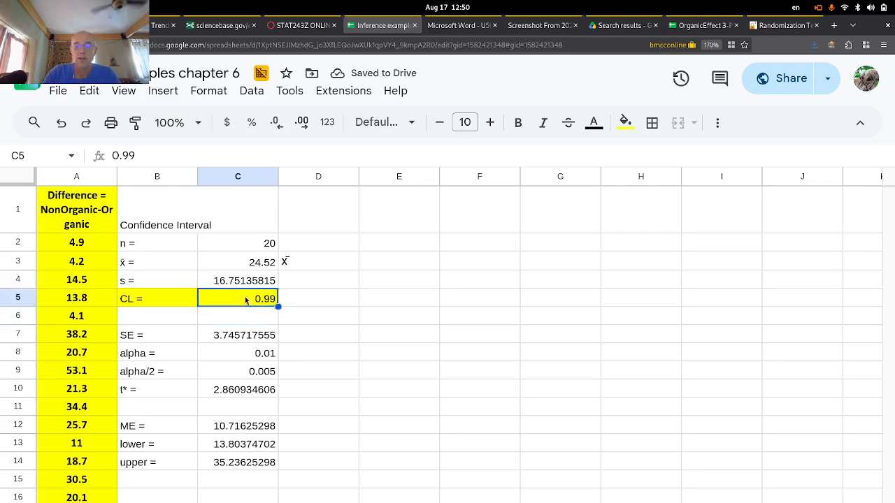
{"action": "type", "text": "0.95"}
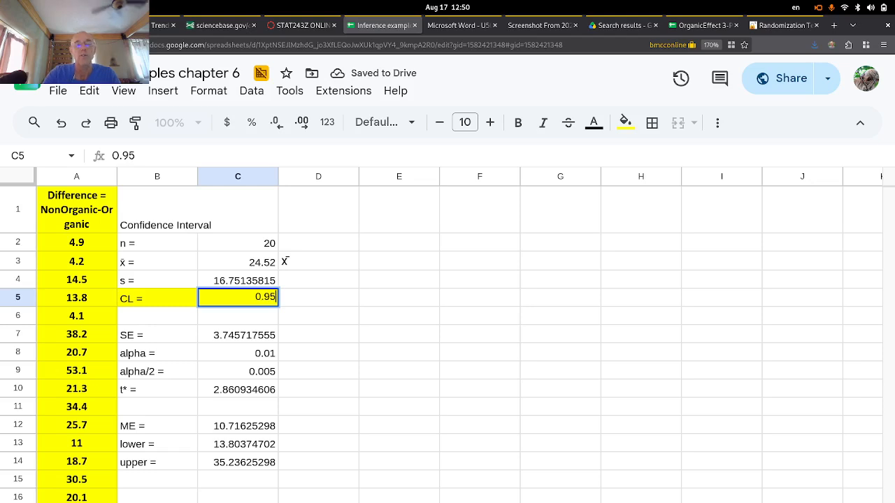
{"action": "key", "text": "Return"}
{"action": "left_click_drag", "start_coordinate": [246, 301], "coordinate": [241, 453]}
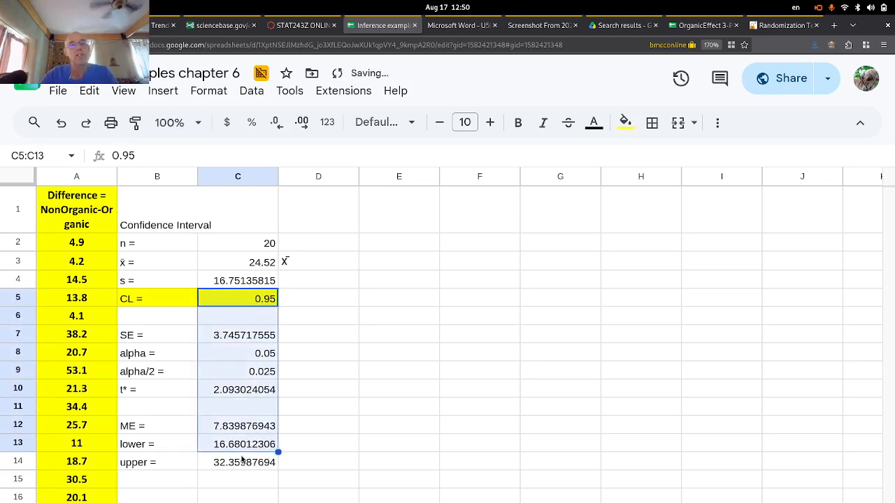
{"action": "left_click", "coordinate": [244, 430]}
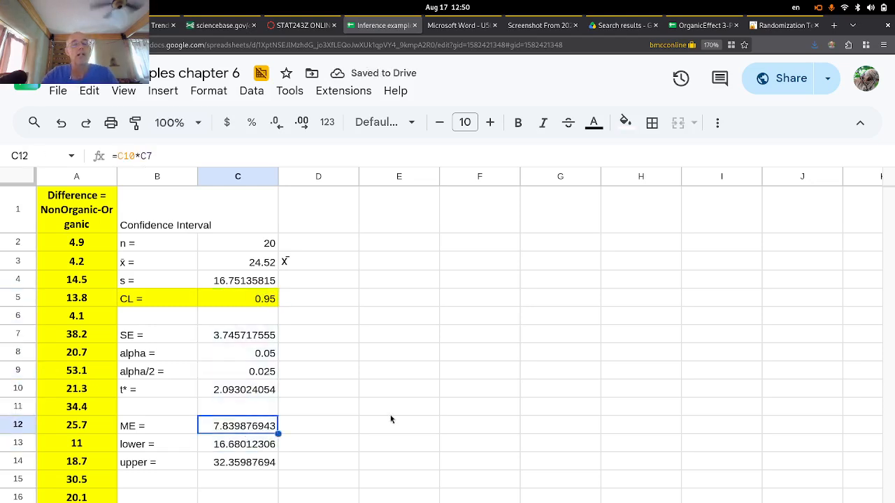
{"action": "left_click", "coordinate": [368, 434]}
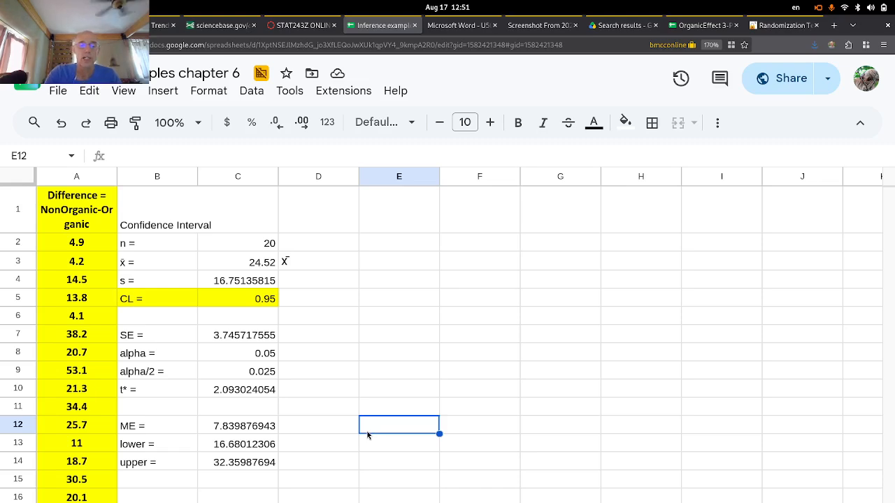
{"action": "key", "text": "Print"}
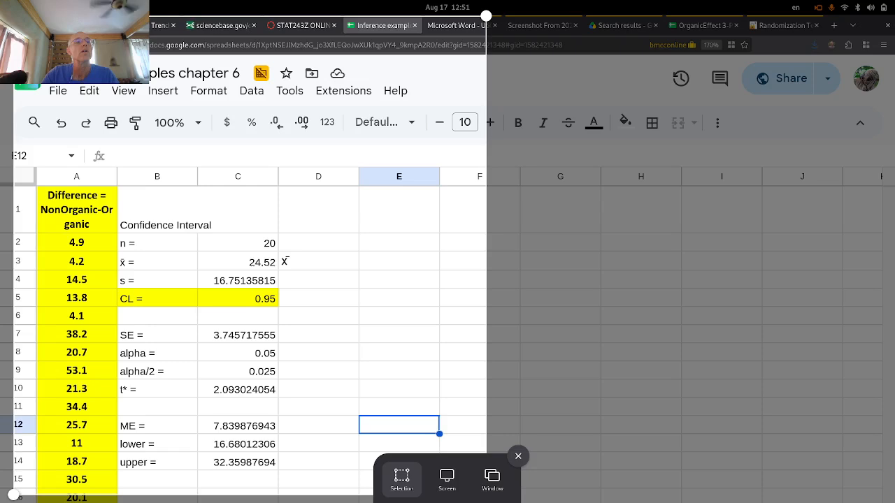
- Trim the screenshot area to the Confidence Interval table, capture it, and switch to Xournal
{"action": "left_click_drag", "start_coordinate": [14, 15], "coordinate": [116, 217]}
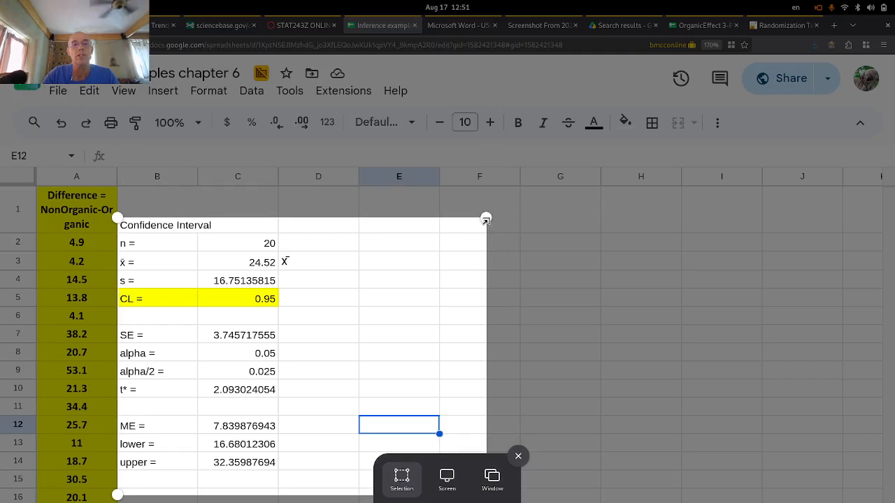
{"action": "left_click_drag", "start_coordinate": [486, 219], "coordinate": [291, 219]}
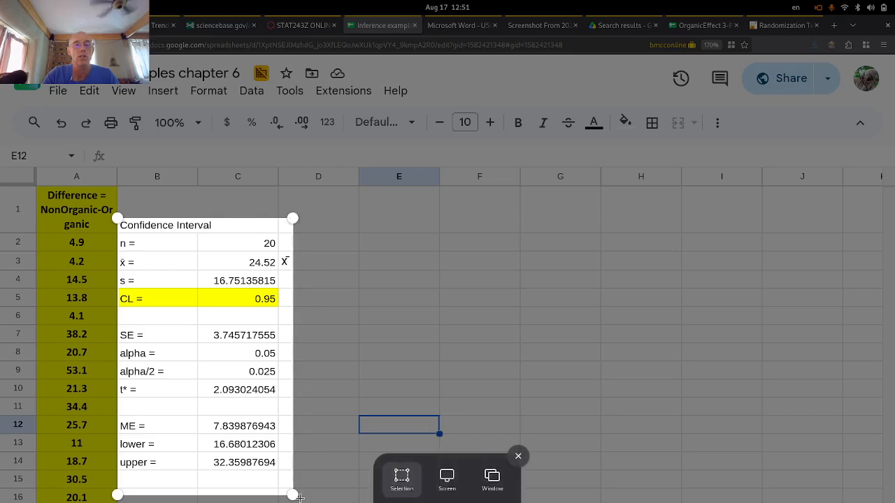
{"action": "left_click_drag", "start_coordinate": [293, 494], "coordinate": [286, 479]}
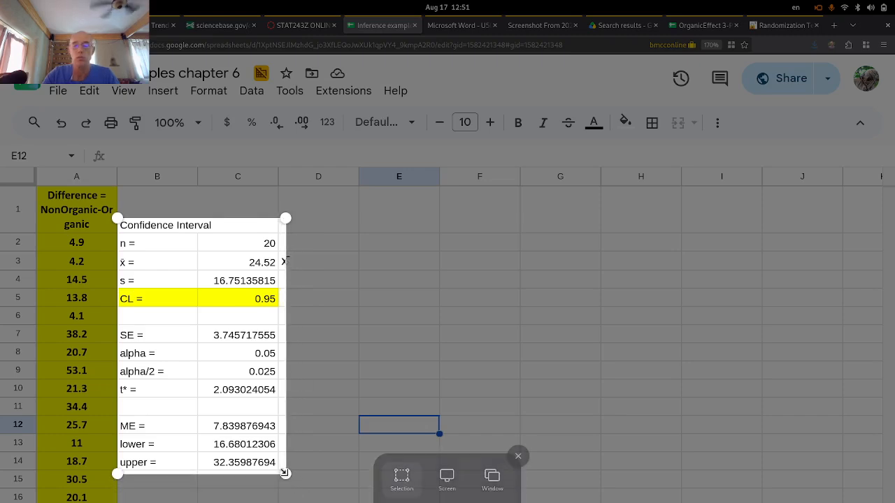
{"action": "key", "text": "Return"}
{"action": "key", "text": "super"}
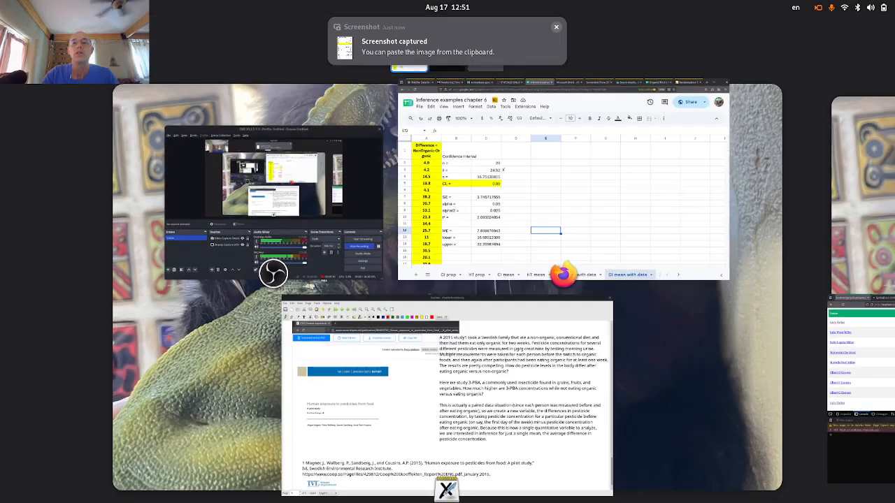
{"action": "left_click", "coordinate": [518, 390]}
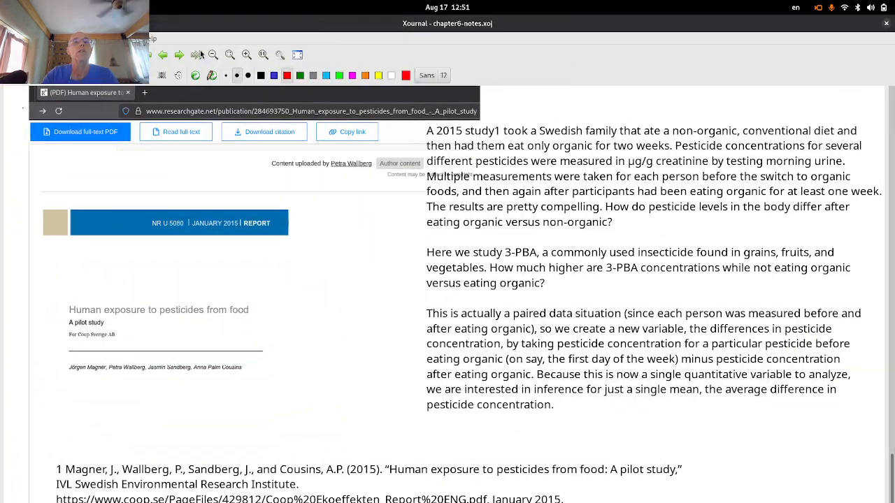
- Paste the Confidence Interval table onto a new blank page and draw a black baseline beside it
{"action": "left_click", "coordinate": [179, 56]}
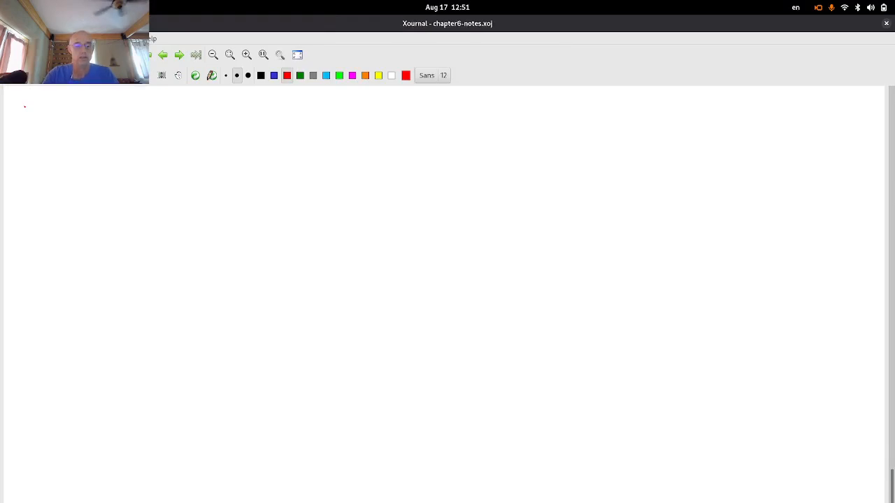
{"action": "key", "text": "ctrl+v"}
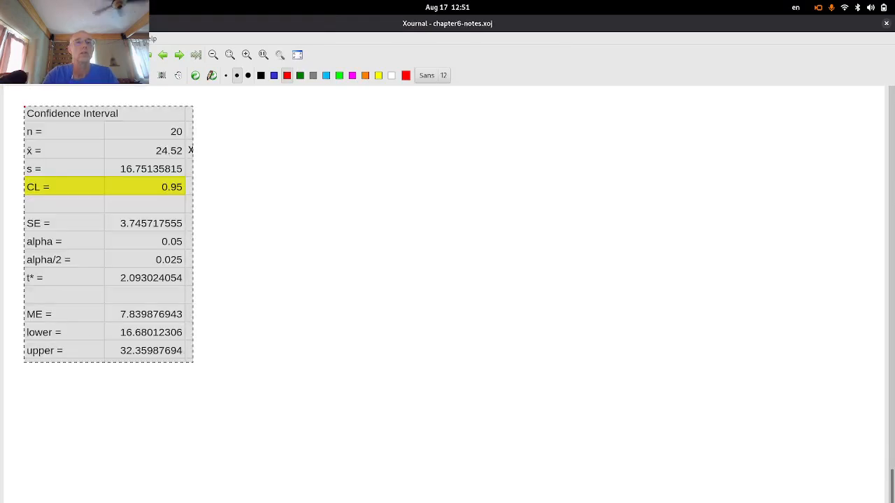
{"action": "left_click", "coordinate": [261, 78]}
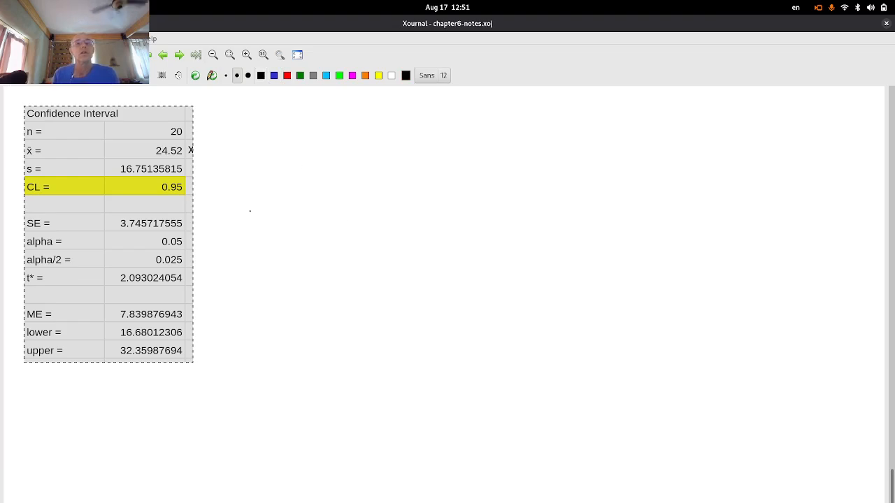
{"action": "left_click_drag", "start_coordinate": [238, 223], "coordinate": [537, 226]}
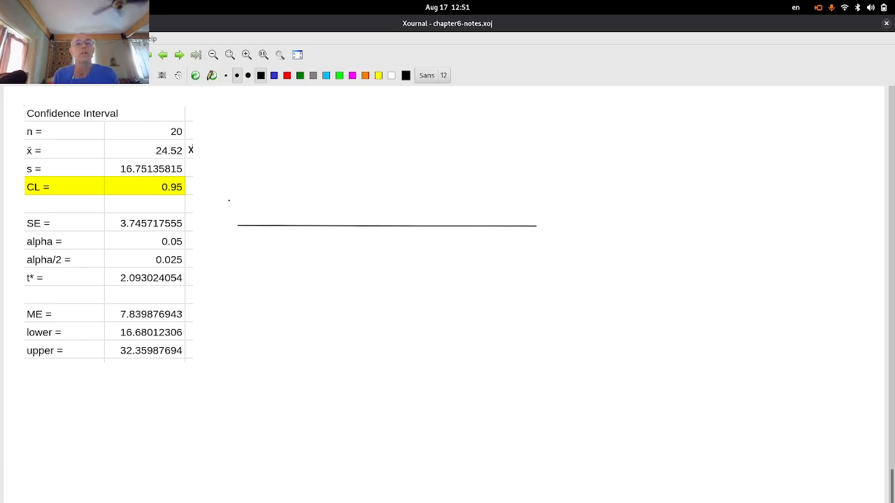
- Draw a bell curve with a centre line labelled x̄ = 24.25 ng/g 3-PBA/urine
{"action": "mouse_move", "coordinate": [239, 221]}
{"action": "left_mouse_down"}
{"action": "mouse_move", "coordinate": [311, 201]}
{"action": "mouse_move", "coordinate": [347, 160]}
{"action": "mouse_move", "coordinate": [395, 143]}
{"action": "mouse_move", "coordinate": [465, 209]}
{"action": "mouse_move", "coordinate": [531, 223]}
{"action": "left_mouse_up"}
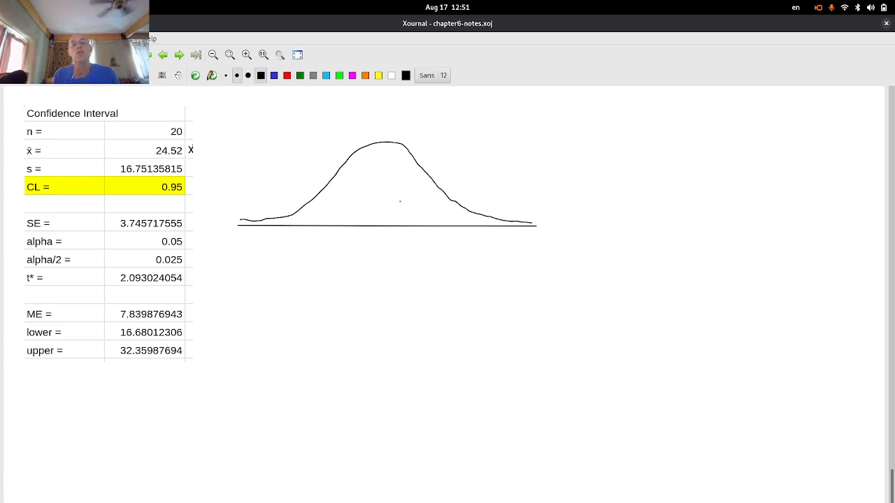
{"action": "left_click_drag", "start_coordinate": [381, 145], "coordinate": [384, 227]}
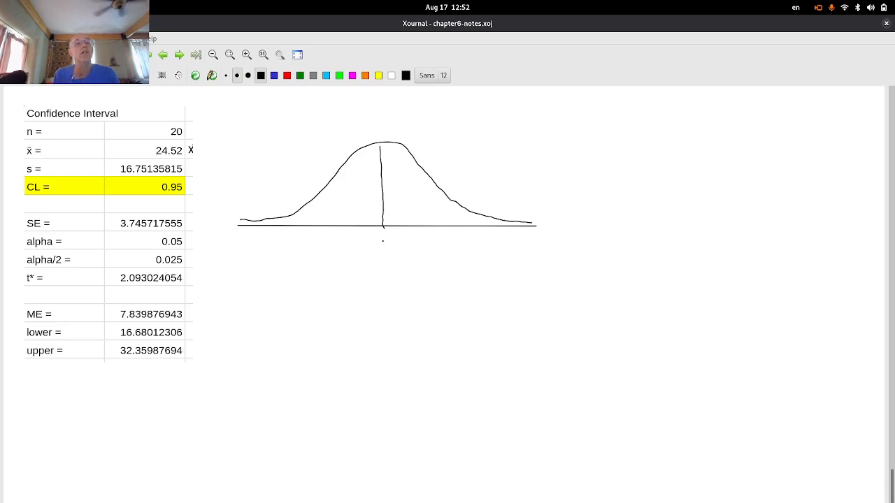
{"action": "mouse_move", "coordinate": [380, 240]}
{"action": "left_mouse_down"}
{"action": "mouse_move", "coordinate": [387, 247]}
{"action": "mouse_move", "coordinate": [393, 238]}
{"action": "mouse_move", "coordinate": [376, 267]}
{"action": "mouse_move", "coordinate": [388, 263]}
{"action": "left_mouse_up"}
{"action": "mouse_move", "coordinate": [387, 254]}
{"action": "left_mouse_down"}
{"action": "mouse_move", "coordinate": [387, 268]}
{"action": "mouse_move", "coordinate": [404, 269]}
{"action": "mouse_move", "coordinate": [372, 284]}
{"action": "mouse_move", "coordinate": [381, 277]}
{"action": "mouse_move", "coordinate": [382, 289]}
{"action": "mouse_move", "coordinate": [400, 290]}
{"action": "mouse_move", "coordinate": [332, 306]}
{"action": "left_mouse_up"}
{"action": "mouse_move", "coordinate": [336, 301]}
{"action": "left_mouse_down"}
{"action": "mouse_move", "coordinate": [373, 300]}
{"action": "mouse_move", "coordinate": [376, 311]}
{"action": "mouse_move", "coordinate": [403, 305]}
{"action": "left_mouse_up"}
{"action": "left_click_drag", "start_coordinate": [406, 298], "coordinate": [423, 303]}
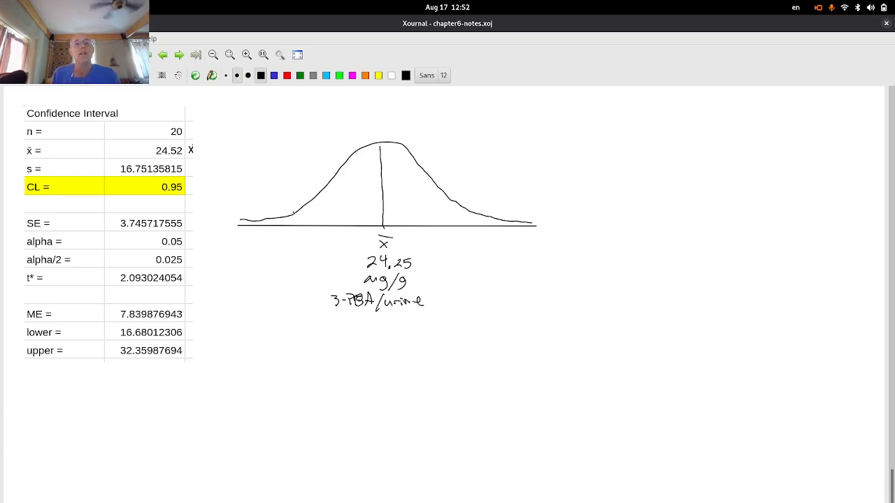
- In blue, tick both interval bounds and label 95% in the middle with 2.5% tails
{"action": "left_click", "coordinate": [273, 75]}
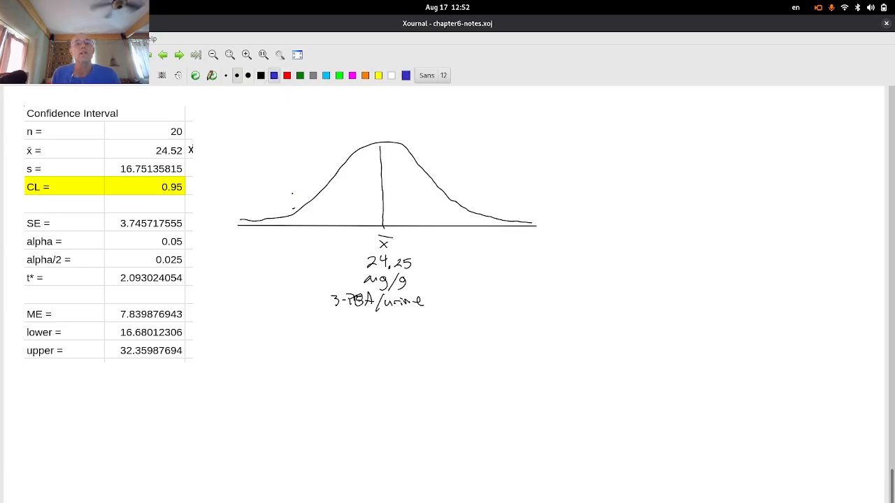
{"action": "left_click_drag", "start_coordinate": [293, 209], "coordinate": [291, 225]}
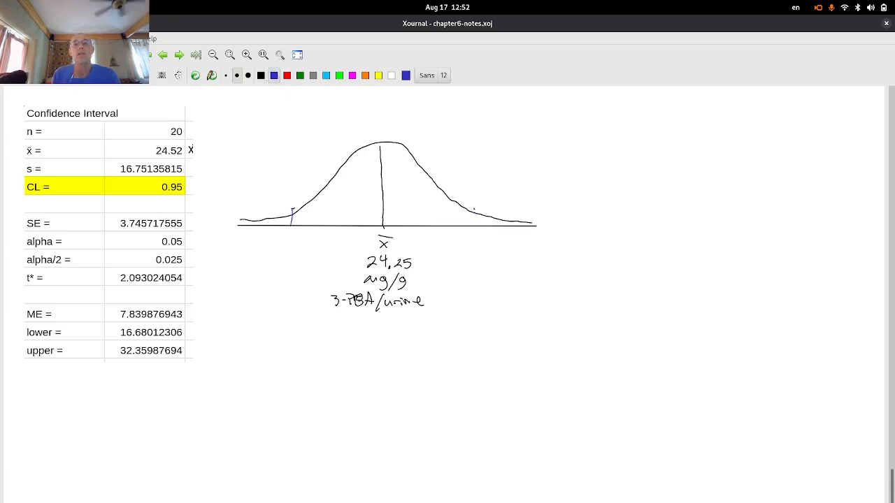
{"action": "left_click_drag", "start_coordinate": [473, 206], "coordinate": [472, 231]}
{"action": "mouse_move", "coordinate": [365, 168]}
{"action": "left_mouse_down"}
{"action": "mouse_move", "coordinate": [360, 186]}
{"action": "mouse_move", "coordinate": [373, 185]}
{"action": "left_mouse_up"}
{"action": "left_click_drag", "start_coordinate": [374, 166], "coordinate": [391, 168]}
{"action": "mouse_move", "coordinate": [400, 168]}
{"action": "left_mouse_down"}
{"action": "mouse_move", "coordinate": [389, 185]}
{"action": "mouse_move", "coordinate": [399, 179]}
{"action": "left_mouse_up"}
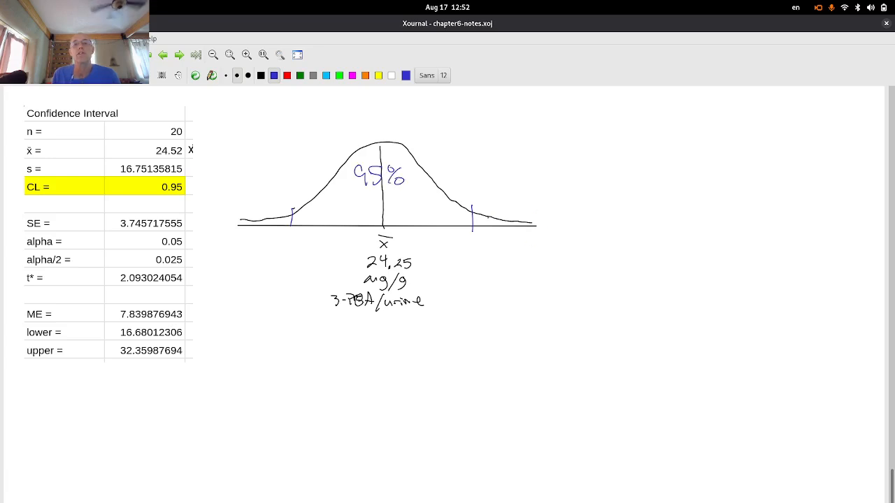
{"action": "mouse_move", "coordinate": [487, 221]}
{"action": "left_mouse_down"}
{"action": "mouse_move", "coordinate": [522, 199]}
{"action": "mouse_move", "coordinate": [516, 206]}
{"action": "left_mouse_up"}
{"action": "left_click_drag", "start_coordinate": [517, 195], "coordinate": [531, 195]}
{"action": "mouse_move", "coordinate": [539, 191]}
{"action": "left_mouse_down"}
{"action": "mouse_move", "coordinate": [530, 203]}
{"action": "mouse_move", "coordinate": [537, 202]}
{"action": "left_mouse_up"}
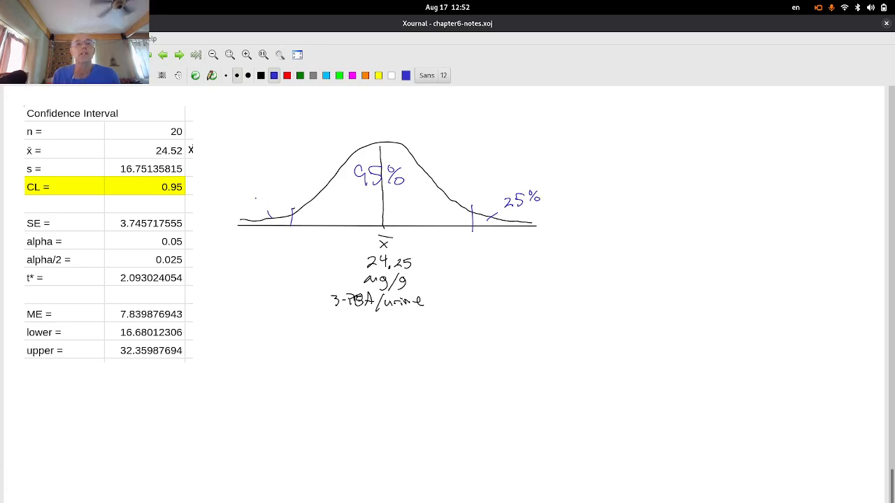
{"action": "mouse_move", "coordinate": [248, 199]}
{"action": "left_mouse_down"}
{"action": "mouse_move", "coordinate": [258, 204]}
{"action": "mouse_move", "coordinate": [272, 188]}
{"action": "mouse_move", "coordinate": [281, 196]}
{"action": "left_mouse_up"}
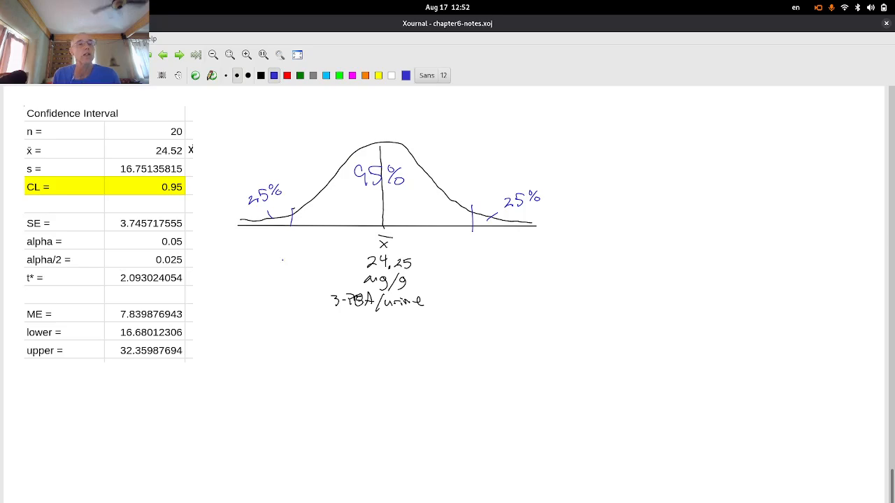
- Write the bounds 16.68 and 32.36 under the ticks and start the 'Mean difference' caption
{"action": "mouse_move", "coordinate": [282, 233]}
{"action": "left_mouse_down"}
{"action": "mouse_move", "coordinate": [281, 246]}
{"action": "mouse_move", "coordinate": [313, 234]}
{"action": "left_mouse_up"}
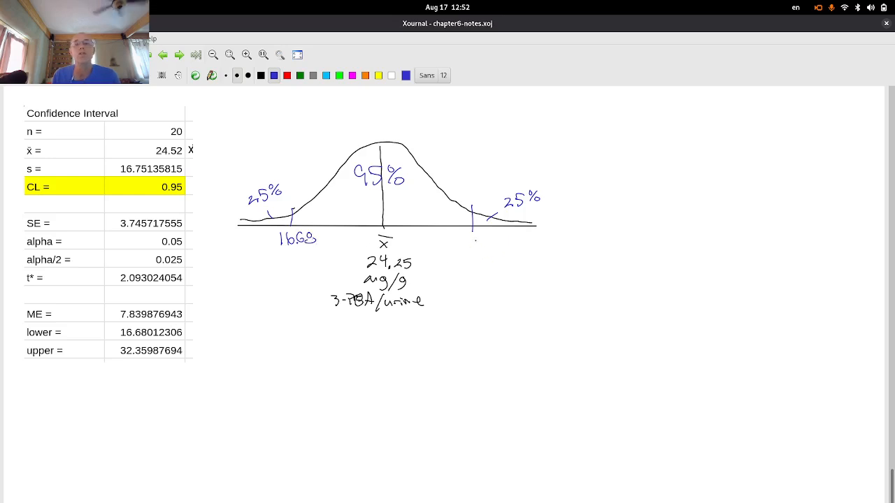
{"action": "mouse_move", "coordinate": [466, 236]}
{"action": "left_mouse_down"}
{"action": "mouse_move", "coordinate": [467, 246]}
{"action": "mouse_move", "coordinate": [503, 244]}
{"action": "left_mouse_up"}
{"action": "left_click", "coordinate": [488, 245]}
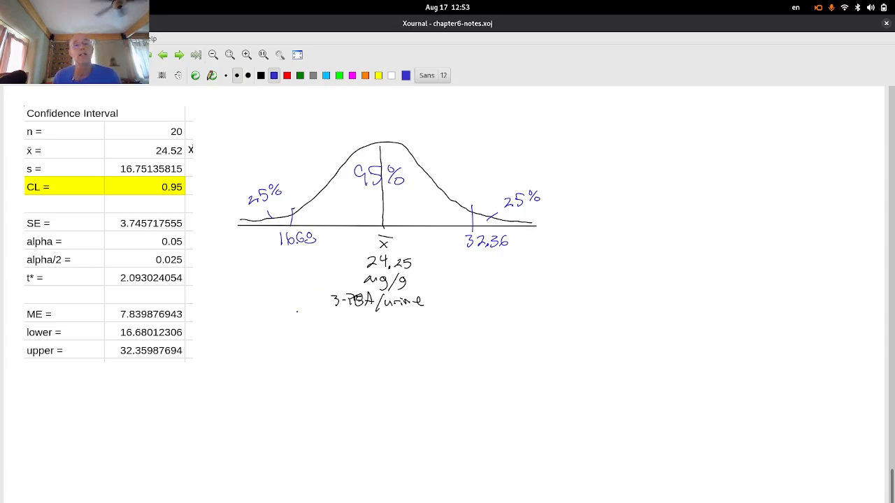
{"action": "mouse_move", "coordinate": [280, 353]}
{"action": "left_mouse_down"}
{"action": "mouse_move", "coordinate": [291, 340]}
{"action": "mouse_move", "coordinate": [332, 351]}
{"action": "mouse_move", "coordinate": [449, 349]}
{"action": "mouse_move", "coordinate": [463, 338]}
{"action": "mouse_move", "coordinate": [480, 348]}
{"action": "left_mouse_up"}
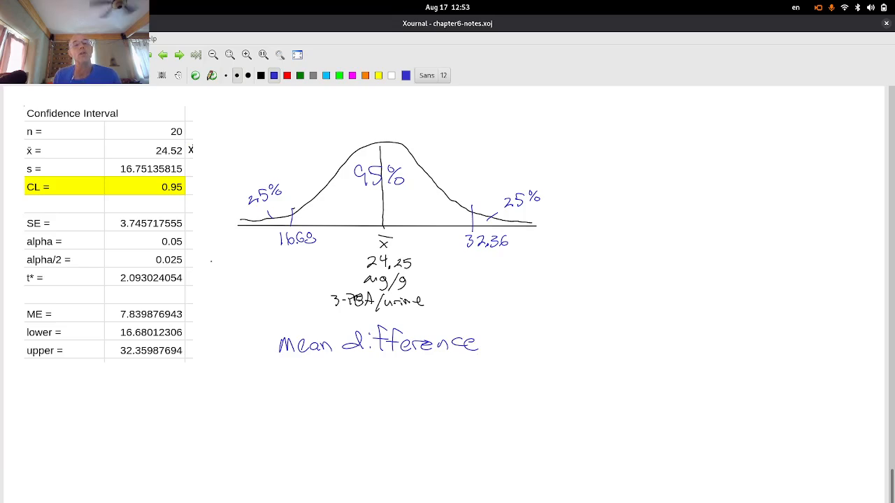
- Add 'NonOrg - Org > 0', underline NonOrg, circle 3-TBA/urine, then return to Google Sheets
{"action": "mouse_move", "coordinate": [302, 360]}
{"action": "left_mouse_down"}
{"action": "mouse_move", "coordinate": [302, 374]}
{"action": "mouse_move", "coordinate": [313, 358]}
{"action": "mouse_move", "coordinate": [333, 374]}
{"action": "mouse_move", "coordinate": [343, 360]}
{"action": "mouse_move", "coordinate": [357, 364]}
{"action": "mouse_move", "coordinate": [355, 380]}
{"action": "mouse_move", "coordinate": [412, 366]}
{"action": "mouse_move", "coordinate": [404, 379]}
{"action": "left_mouse_up"}
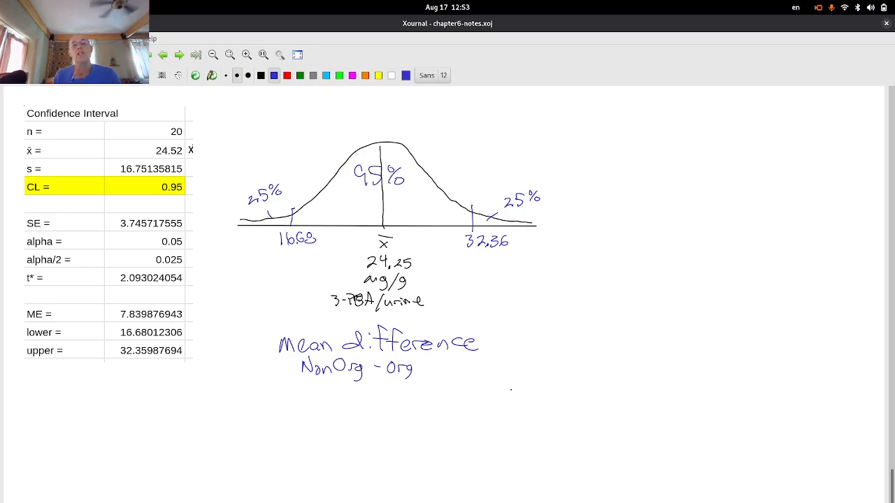
{"action": "mouse_move", "coordinate": [498, 332]}
{"action": "left_mouse_down"}
{"action": "mouse_move", "coordinate": [499, 346]}
{"action": "mouse_move", "coordinate": [530, 334]}
{"action": "left_mouse_up"}
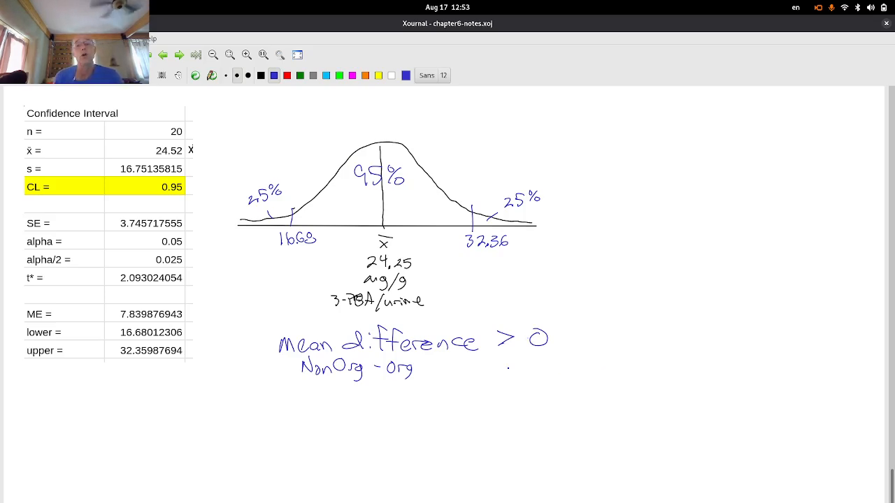
{"action": "mouse_move", "coordinate": [307, 378]}
{"action": "left_mouse_down"}
{"action": "mouse_move", "coordinate": [355, 377]}
{"action": "mouse_move", "coordinate": [354, 385]}
{"action": "left_mouse_up"}
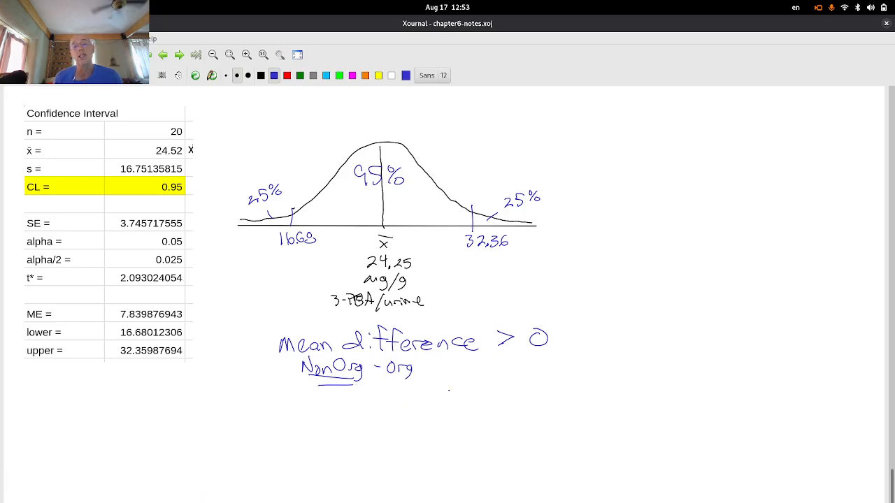
{"action": "mouse_move", "coordinate": [355, 286]}
{"action": "left_mouse_down"}
{"action": "mouse_move", "coordinate": [379, 282]}
{"action": "mouse_move", "coordinate": [363, 283]}
{"action": "left_mouse_up"}
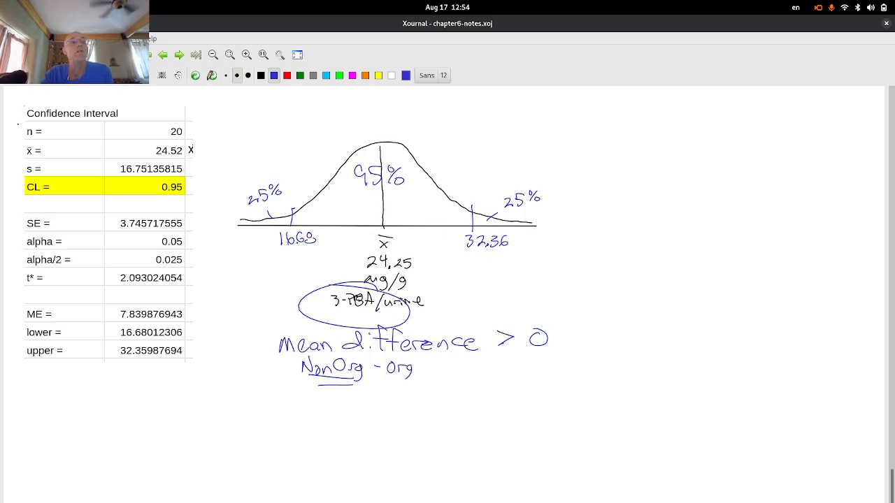
{"action": "key", "text": "super"}
{"action": "left_click", "coordinate": [518, 161]}
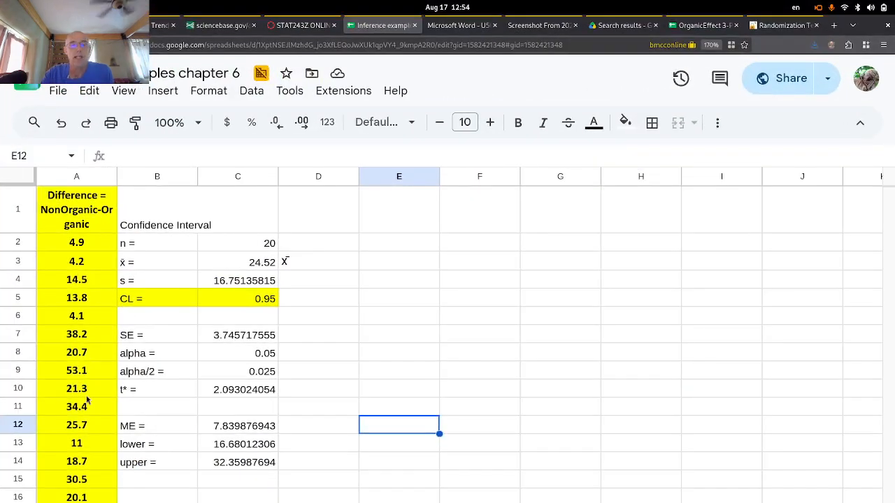
- Clear the Cell apps open data from column A of the hypothesis-test sheet, undoing a stray pasted image
{"action": "key", "text": "alt+Down"}
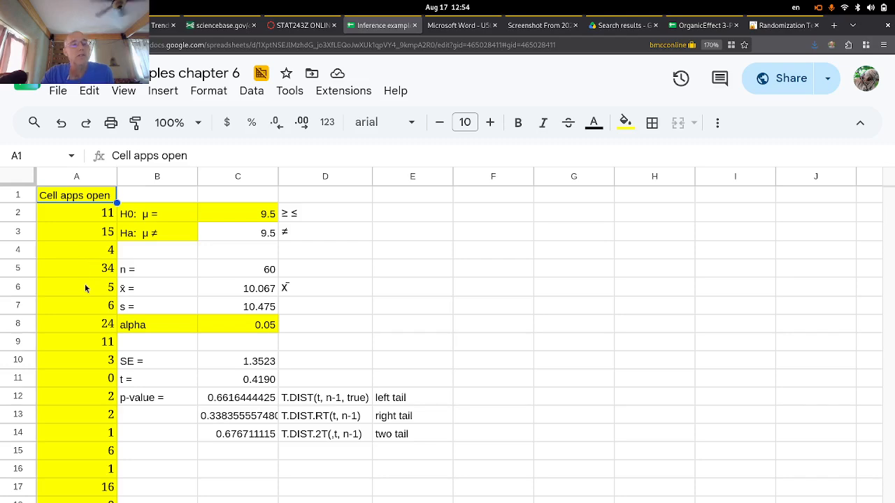
{"action": "scroll", "coordinate": [85, 284], "scroll_direction": "down", "scroll_amount": 15}
{"action": "scroll", "coordinate": [85, 284], "scroll_direction": "up", "scroll_amount": 15}
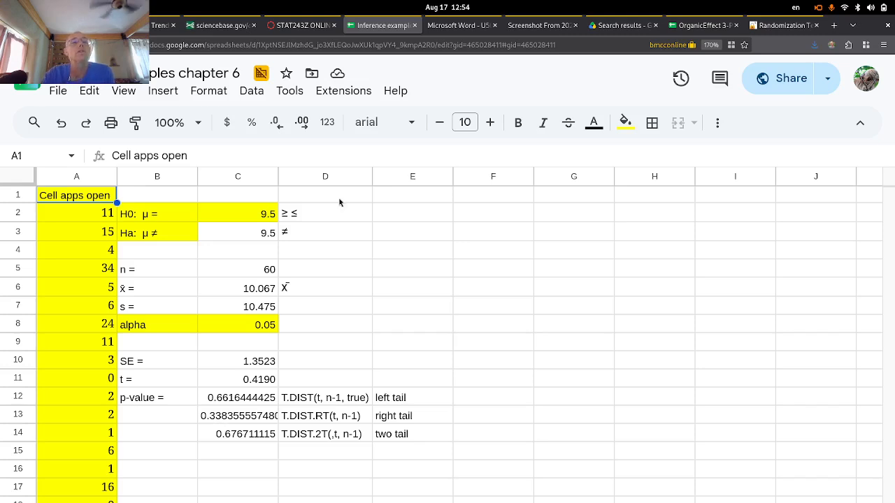
{"action": "left_click", "coordinate": [75, 179]}
{"action": "key", "text": "Delete"}
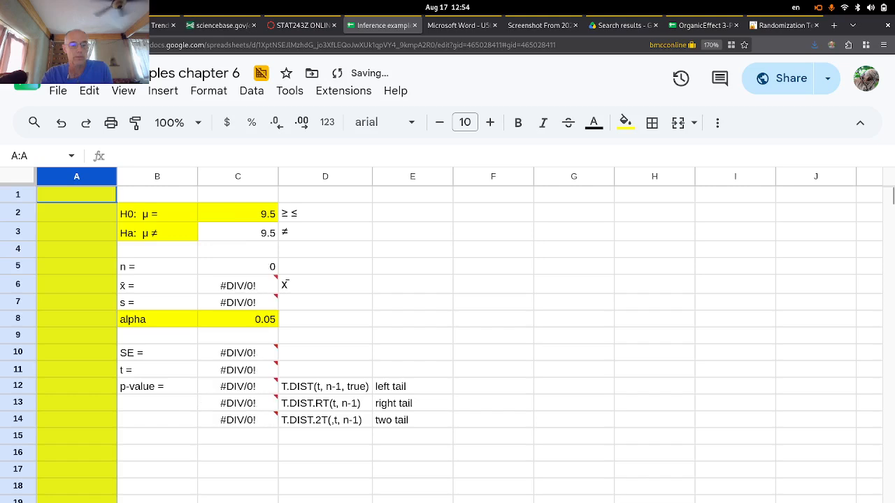
{"action": "key", "text": "ctrl+v"}
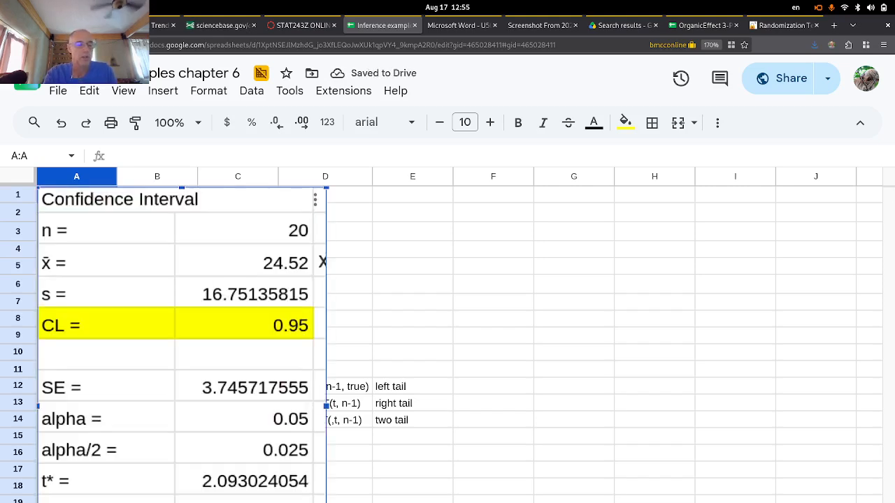
{"action": "key", "text": "ctrl+z"}
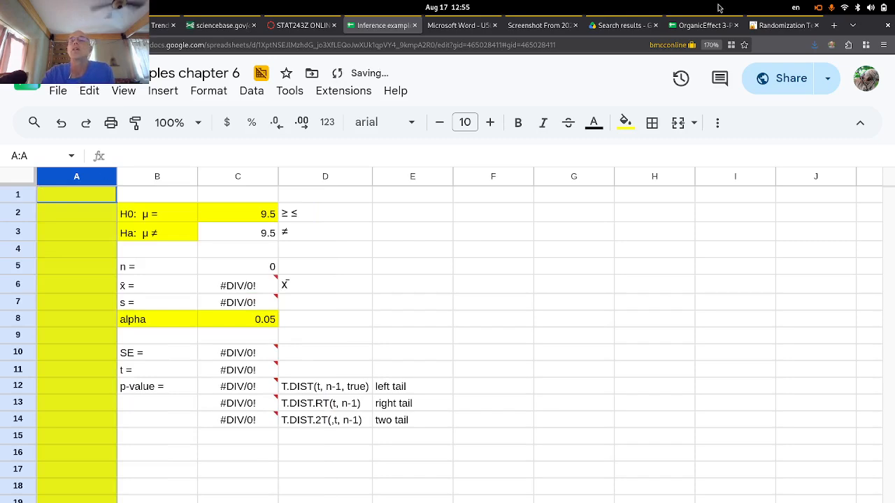
- Paste the 20 NonOrganic-Organic differences from OrganicEffect into column A, giving t = 4.0099
{"action": "left_click", "coordinate": [701, 26]}
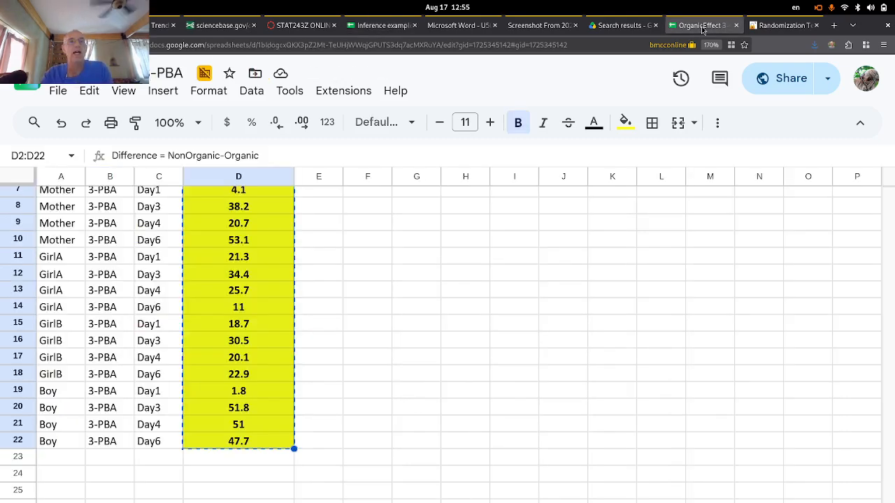
{"action": "left_click", "coordinate": [386, 27]}
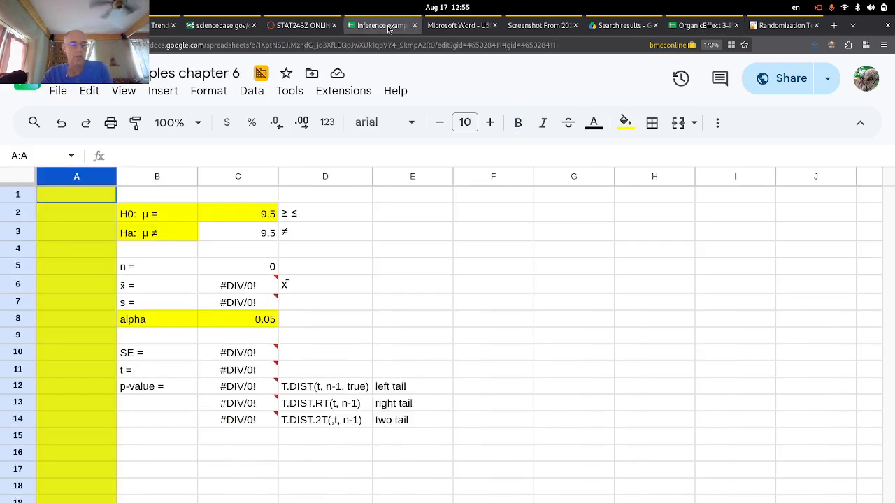
{"action": "key", "text": "ctrl+v"}
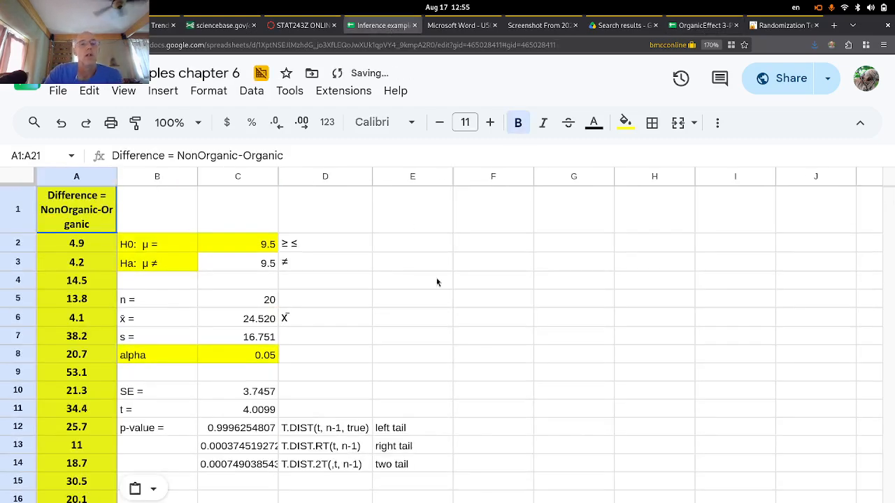
{"action": "left_click", "coordinate": [253, 325]}
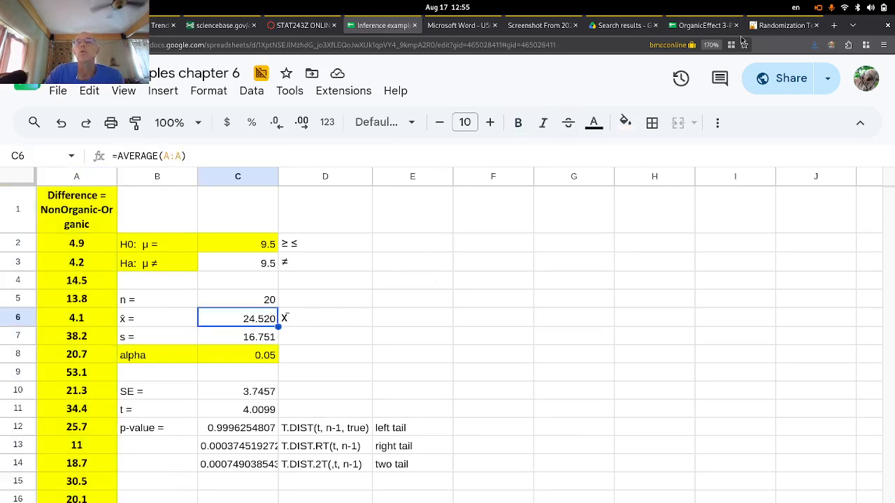
- Enter 0 as the null-hypothesis mean in cell C2, so t becomes 6.5461
{"action": "key", "text": "super"}
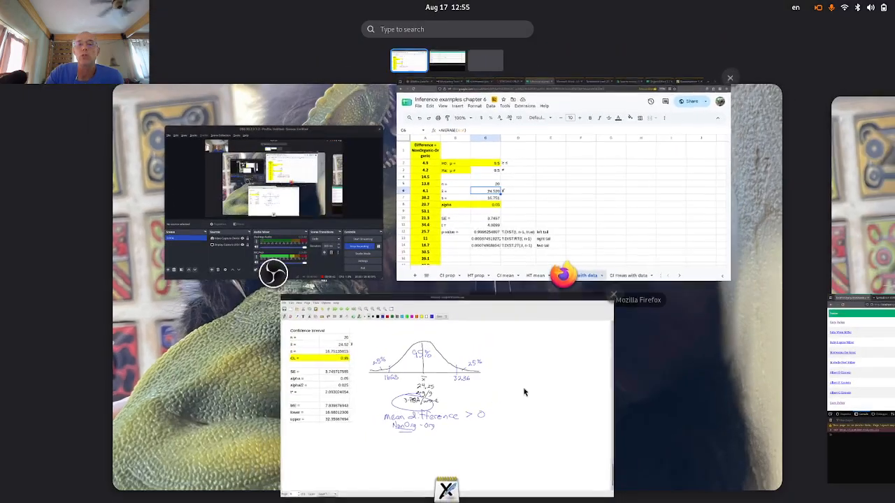
{"action": "left_click", "coordinate": [510, 412]}
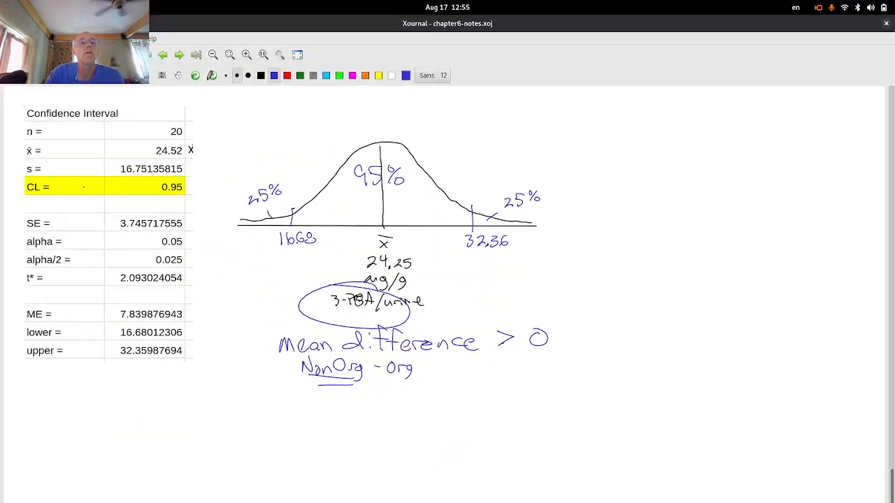
{"action": "key", "text": "super"}
{"action": "left_click", "coordinate": [531, 224]}
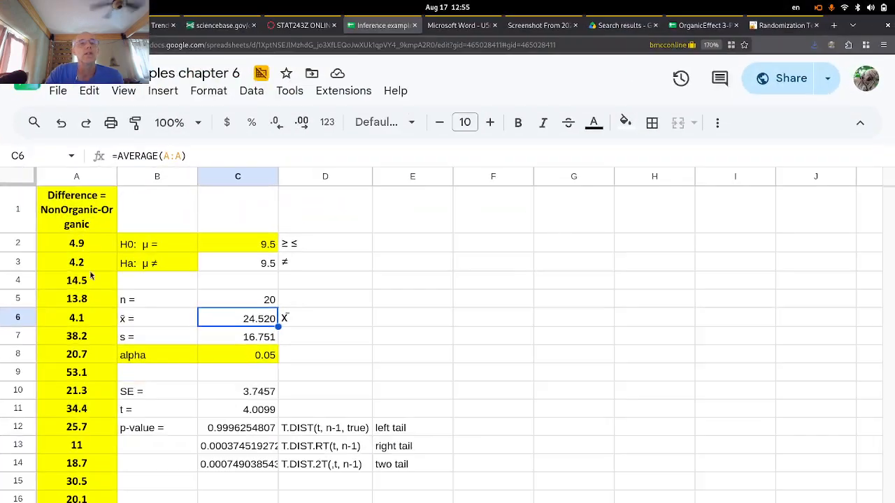
{"action": "left_click", "coordinate": [256, 246]}
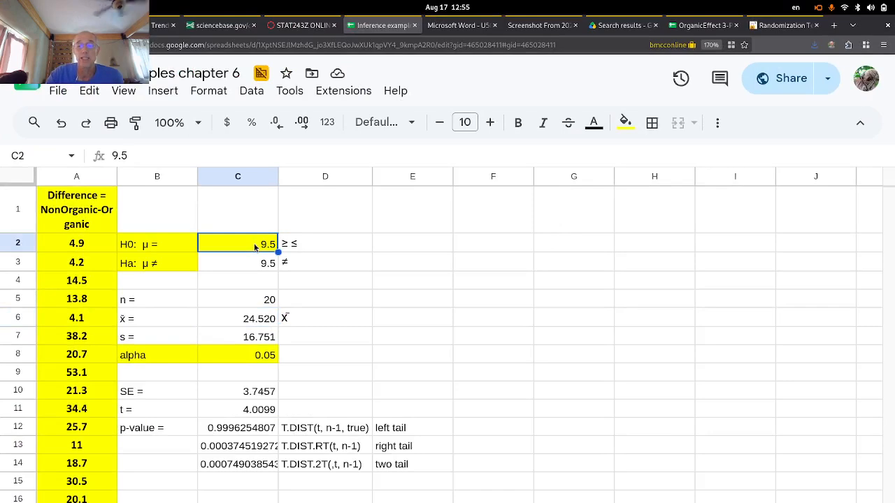
{"action": "type", "text": "0"}
{"action": "left_click", "coordinate": [271, 263]}
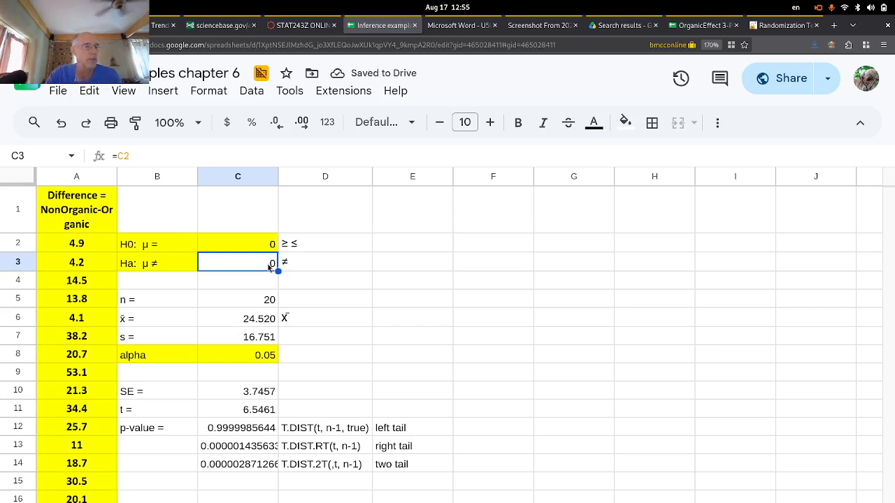
- Check the not-equal alternative in D3, then bring the Xournal notes back to the front
{"action": "left_click", "coordinate": [361, 265]}
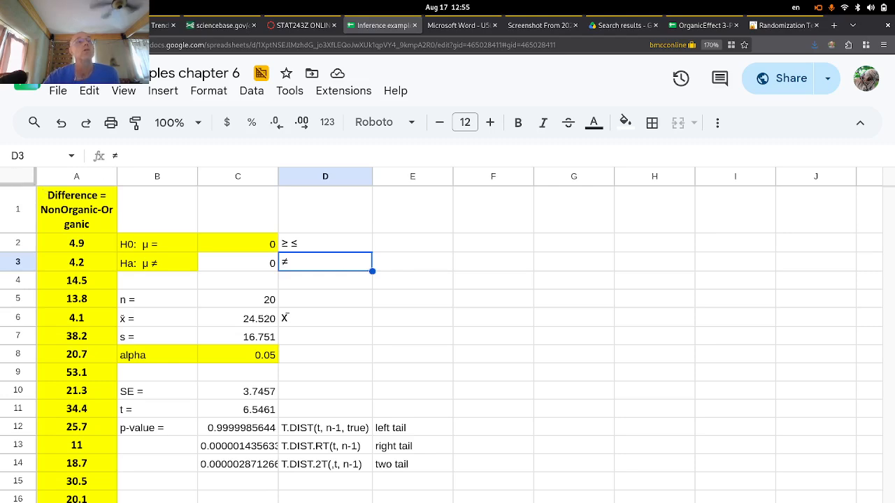
{"action": "key", "text": "super"}
{"action": "left_click", "coordinate": [452, 448]}
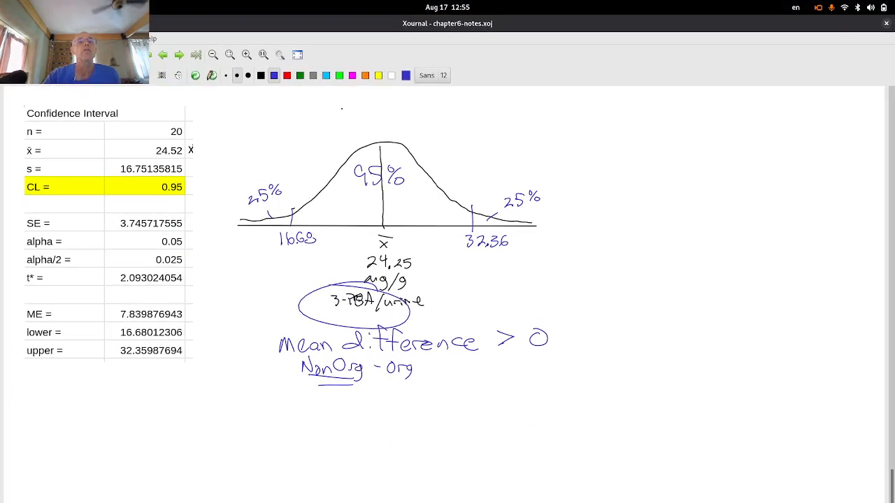
- On a new blank page, handwrite 'Hypothesis: there' at the top left
{"action": "left_click", "coordinate": [180, 55]}
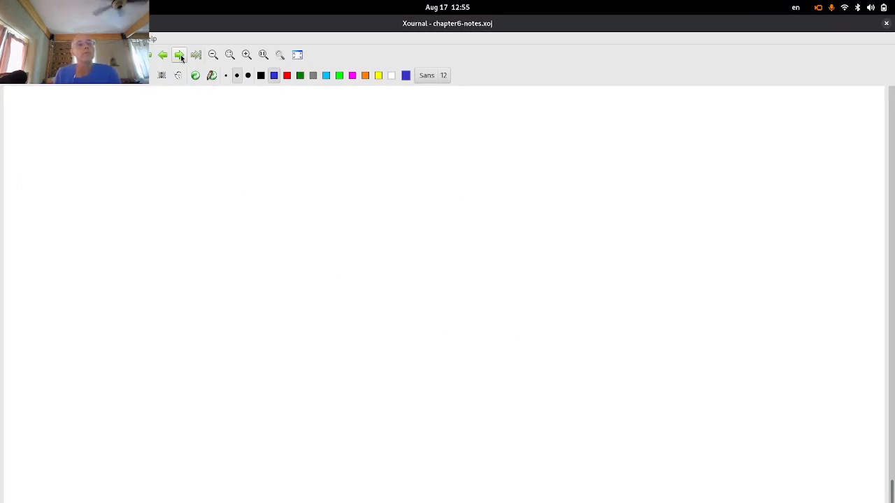
{"action": "mouse_move", "coordinate": [34, 100]}
{"action": "left_mouse_down"}
{"action": "mouse_move", "coordinate": [35, 116]}
{"action": "mouse_move", "coordinate": [42, 114]}
{"action": "left_mouse_up"}
{"action": "left_click_drag", "start_coordinate": [34, 109], "coordinate": [49, 116]}
{"action": "left_click_drag", "start_coordinate": [54, 105], "coordinate": [48, 126]}
{"action": "mouse_move", "coordinate": [57, 107]}
{"action": "left_mouse_down"}
{"action": "mouse_move", "coordinate": [59, 125]}
{"action": "mouse_move", "coordinate": [57, 114]}
{"action": "left_mouse_up"}
{"action": "left_click_drag", "start_coordinate": [69, 105], "coordinate": [81, 114]}
{"action": "left_click_drag", "start_coordinate": [69, 104], "coordinate": [85, 101]}
{"action": "left_click_drag", "start_coordinate": [82, 90], "coordinate": [96, 110]}
{"action": "mouse_move", "coordinate": [95, 109]}
{"action": "left_mouse_down"}
{"action": "mouse_move", "coordinate": [128, 114]}
{"action": "mouse_move", "coordinate": [129, 102]}
{"action": "mouse_move", "coordinate": [130, 114]}
{"action": "left_mouse_up"}
{"action": "left_click_drag", "start_coordinate": [152, 104], "coordinate": [152, 113]}
{"action": "left_click_drag", "start_coordinate": [191, 105], "coordinate": [195, 104]}
{"action": "mouse_move", "coordinate": [195, 90]}
{"action": "left_mouse_down"}
{"action": "mouse_move", "coordinate": [194, 115]}
{"action": "mouse_move", "coordinate": [207, 114]}
{"action": "left_mouse_up"}
{"action": "left_click_drag", "start_coordinate": [206, 107], "coordinate": [234, 114]}
{"action": "mouse_move", "coordinate": [231, 105]}
{"action": "left_mouse_down"}
{"action": "mouse_move", "coordinate": [270, 114]}
{"action": "mouse_move", "coordinate": [313, 104]}
{"action": "mouse_move", "coordinate": [329, 114]}
{"action": "mouse_move", "coordinate": [335, 105]}
{"action": "left_mouse_up"}
- Continue the first line with 'is more 3-TBA pesticide in humans on average'
{"action": "left_click_drag", "start_coordinate": [345, 108], "coordinate": [363, 112]}
{"action": "mouse_move", "coordinate": [396, 99]}
{"action": "left_mouse_down"}
{"action": "mouse_move", "coordinate": [407, 105]}
{"action": "mouse_move", "coordinate": [399, 114]}
{"action": "left_mouse_up"}
{"action": "left_click_drag", "start_coordinate": [418, 108], "coordinate": [424, 109]}
{"action": "mouse_move", "coordinate": [431, 104]}
{"action": "left_mouse_down"}
{"action": "mouse_move", "coordinate": [433, 115]}
{"action": "mouse_move", "coordinate": [437, 99]}
{"action": "left_mouse_up"}
{"action": "mouse_move", "coordinate": [440, 102]}
{"action": "left_mouse_down"}
{"action": "mouse_move", "coordinate": [443, 114]}
{"action": "mouse_move", "coordinate": [467, 111]}
{"action": "left_mouse_up"}
{"action": "left_click", "coordinate": [458, 109]}
{"action": "mouse_move", "coordinate": [457, 108]}
{"action": "left_mouse_down"}
{"action": "mouse_move", "coordinate": [489, 104]}
{"action": "mouse_move", "coordinate": [487, 111]}
{"action": "left_mouse_up"}
{"action": "left_click_drag", "start_coordinate": [495, 108], "coordinate": [526, 115]}
{"action": "mouse_move", "coordinate": [517, 105]}
{"action": "left_mouse_down"}
{"action": "mouse_move", "coordinate": [531, 104]}
{"action": "mouse_move", "coordinate": [536, 114]}
{"action": "left_mouse_up"}
{"action": "mouse_move", "coordinate": [550, 105]}
{"action": "left_mouse_down"}
{"action": "mouse_move", "coordinate": [550, 113]}
{"action": "mouse_move", "coordinate": [563, 112]}
{"action": "left_mouse_up"}
{"action": "mouse_move", "coordinate": [573, 97]}
{"action": "left_mouse_down"}
{"action": "mouse_move", "coordinate": [574, 114]}
{"action": "mouse_move", "coordinate": [606, 116]}
{"action": "left_mouse_up"}
{"action": "left_click", "coordinate": [613, 117]}
{"action": "left_click_drag", "start_coordinate": [608, 109], "coordinate": [707, 116]}
{"action": "left_click_drag", "start_coordinate": [719, 105], "coordinate": [711, 114]}
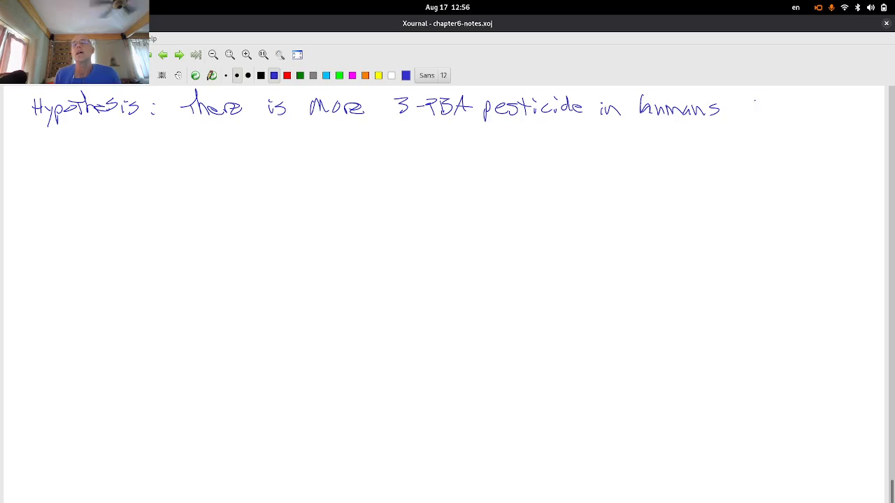
{"action": "mouse_move", "coordinate": [745, 105]}
{"action": "left_mouse_down"}
{"action": "mouse_move", "coordinate": [739, 113]}
{"action": "mouse_move", "coordinate": [746, 107]}
{"action": "left_mouse_up"}
{"action": "mouse_move", "coordinate": [753, 106]}
{"action": "left_mouse_down"}
{"action": "mouse_move", "coordinate": [763, 118]}
{"action": "mouse_move", "coordinate": [805, 105]}
{"action": "mouse_move", "coordinate": [849, 123]}
{"action": "mouse_move", "coordinate": [872, 116]}
{"action": "left_mouse_up"}
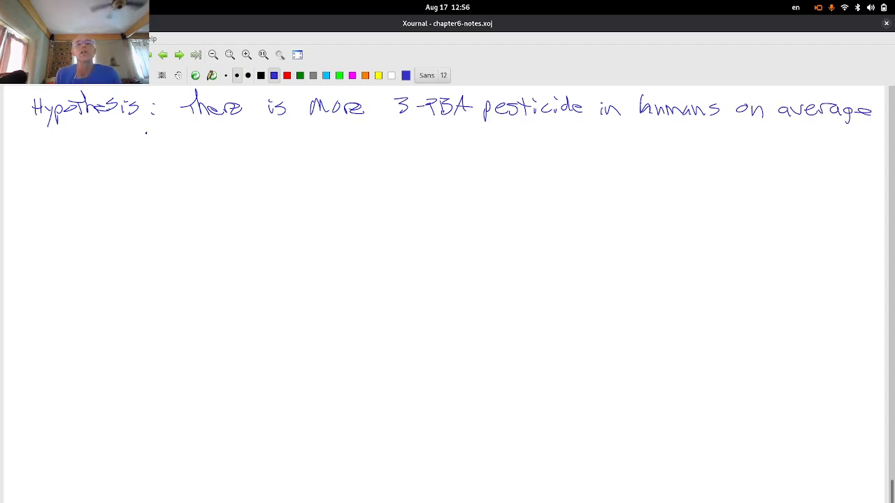
- Write the second line 'when eat Non-organic food than organic.' and start an 'A' below
{"action": "left_click_drag", "start_coordinate": [145, 131], "coordinate": [263, 140]}
{"action": "mouse_move", "coordinate": [252, 127]}
{"action": "left_mouse_down"}
{"action": "mouse_move", "coordinate": [305, 127]}
{"action": "mouse_move", "coordinate": [329, 142]}
{"action": "mouse_move", "coordinate": [377, 129]}
{"action": "mouse_move", "coordinate": [413, 135]}
{"action": "left_mouse_up"}
{"action": "left_click_drag", "start_coordinate": [463, 122], "coordinate": [456, 142]}
{"action": "left_click_drag", "start_coordinate": [447, 133], "coordinate": [464, 131]}
{"action": "left_click_drag", "start_coordinate": [473, 132], "coordinate": [535, 134]}
{"action": "left_click", "coordinate": [536, 131]}
{"action": "mouse_move", "coordinate": [523, 125]}
{"action": "left_mouse_down"}
{"action": "mouse_move", "coordinate": [538, 122]}
{"action": "mouse_move", "coordinate": [549, 134]}
{"action": "mouse_move", "coordinate": [608, 130]}
{"action": "mouse_move", "coordinate": [631, 148]}
{"action": "mouse_move", "coordinate": [670, 133]}
{"action": "left_mouse_up"}
{"action": "left_click_drag", "start_coordinate": [675, 129], "coordinate": [691, 133]}
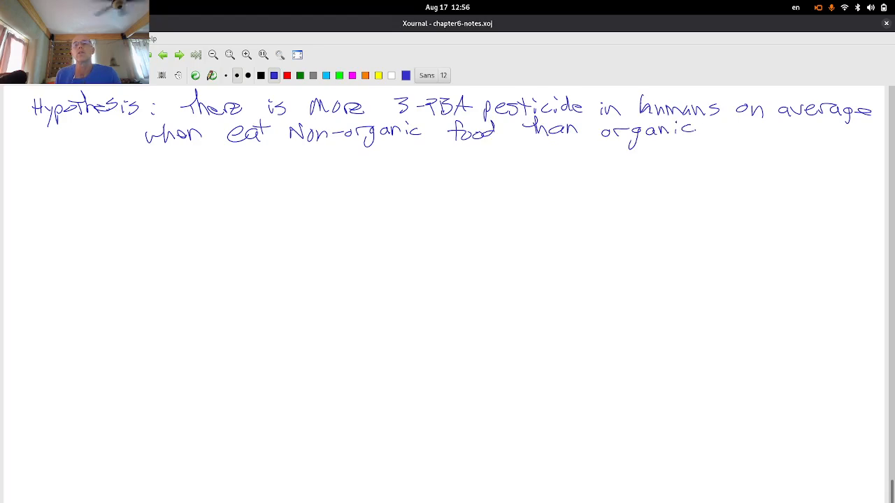
{"action": "left_click", "coordinate": [699, 136]}
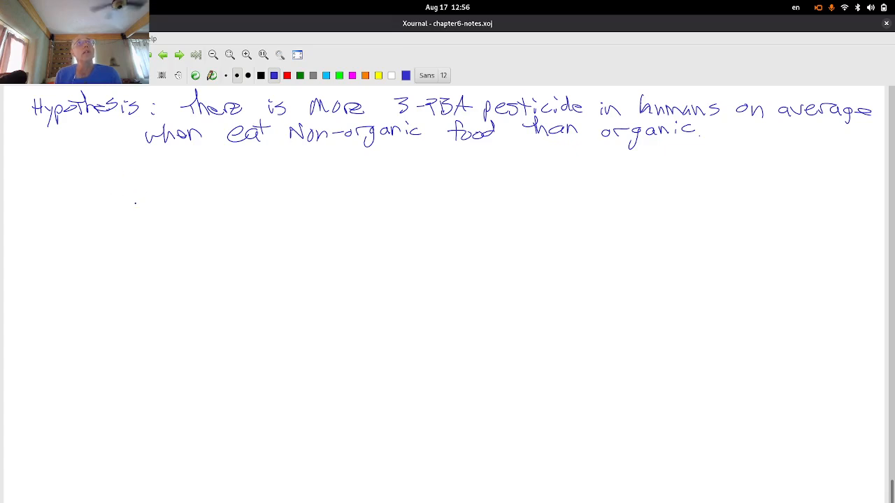
{"action": "left_click_drag", "start_coordinate": [130, 186], "coordinate": [142, 186]}
{"action": "left_click_drag", "start_coordinate": [130, 176], "coordinate": [146, 176]}
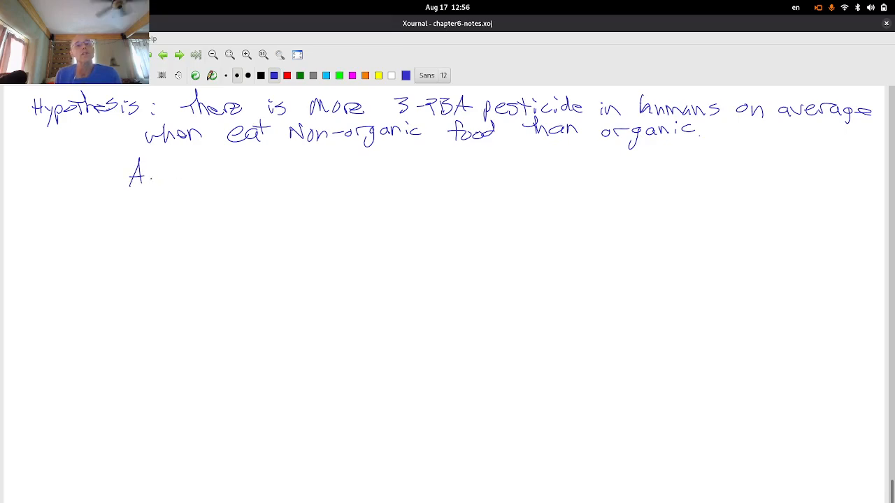
- Write 'Pop param' in the left margin and erase the stray μ and A after it
{"action": "mouse_move", "coordinate": [28, 155]}
{"action": "left_mouse_down"}
{"action": "mouse_move", "coordinate": [36, 167]}
{"action": "mouse_move", "coordinate": [45, 160]}
{"action": "left_mouse_up"}
{"action": "mouse_move", "coordinate": [54, 156]}
{"action": "left_mouse_down"}
{"action": "mouse_move", "coordinate": [63, 162]}
{"action": "mouse_move", "coordinate": [28, 203]}
{"action": "mouse_move", "coordinate": [36, 185]}
{"action": "left_mouse_up"}
{"action": "left_click", "coordinate": [52, 187]}
{"action": "left_click_drag", "start_coordinate": [46, 184], "coordinate": [55, 180]}
{"action": "mouse_move", "coordinate": [62, 181]}
{"action": "left_mouse_down"}
{"action": "mouse_move", "coordinate": [81, 184]}
{"action": "mouse_move", "coordinate": [101, 169]}
{"action": "mouse_move", "coordinate": [87, 183]}
{"action": "left_mouse_up"}
{"action": "left_click", "coordinate": [94, 173]}
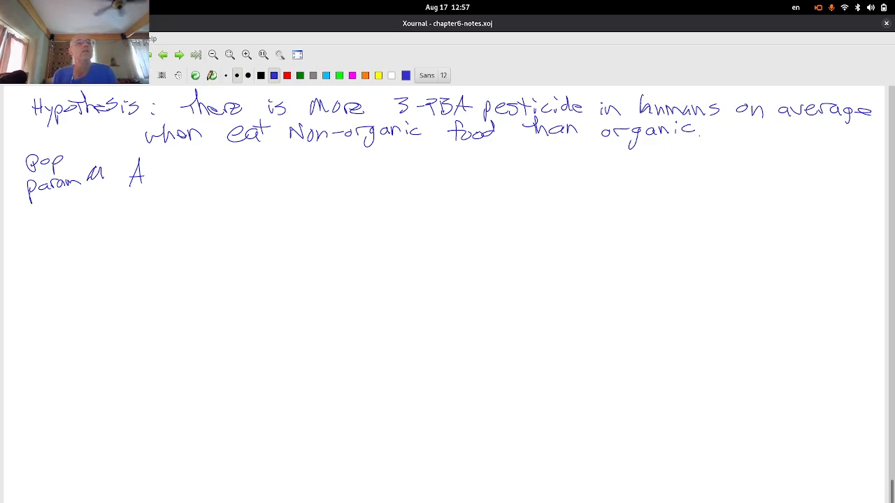
{"action": "left_click", "coordinate": [81, 76]}
{"action": "mouse_move", "coordinate": [102, 176]}
{"action": "left_mouse_down"}
{"action": "mouse_move", "coordinate": [91, 174]}
{"action": "mouse_move", "coordinate": [137, 181]}
{"action": "mouse_move", "coordinate": [126, 171]}
{"action": "mouse_move", "coordinate": [144, 165]}
{"action": "left_mouse_up"}
{"action": "left_click", "coordinate": [274, 75]}
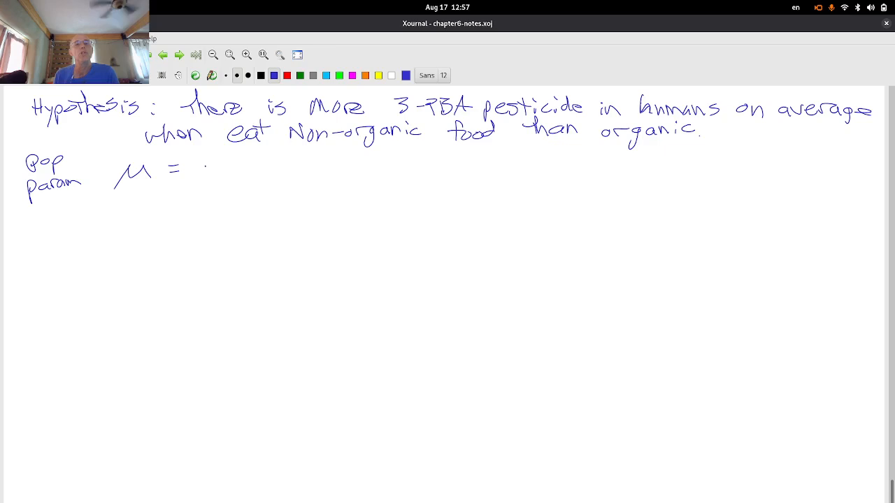
- Write 'μ = average difference of 3-PBA in urine from' across the line
{"action": "mouse_move", "coordinate": [204, 165]}
{"action": "left_mouse_down"}
{"action": "mouse_move", "coordinate": [310, 170]}
{"action": "mouse_move", "coordinate": [377, 162]}
{"action": "left_mouse_up"}
{"action": "left_click_drag", "start_coordinate": [378, 166], "coordinate": [417, 168]}
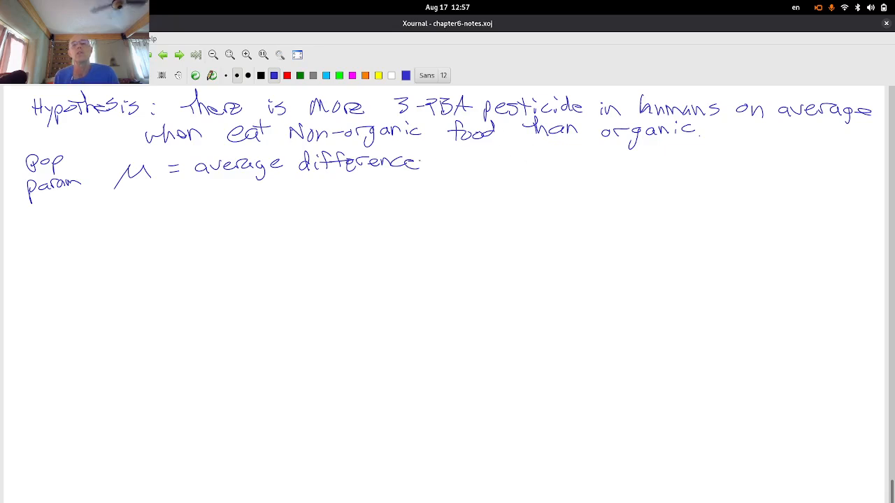
{"action": "left_click_drag", "start_coordinate": [442, 164], "coordinate": [443, 165]}
{"action": "mouse_move", "coordinate": [453, 152]}
{"action": "left_mouse_down"}
{"action": "mouse_move", "coordinate": [450, 168]}
{"action": "mouse_move", "coordinate": [499, 157]}
{"action": "mouse_move", "coordinate": [489, 170]}
{"action": "mouse_move", "coordinate": [603, 162]}
{"action": "mouse_move", "coordinate": [615, 176]}
{"action": "mouse_move", "coordinate": [635, 176]}
{"action": "mouse_move", "coordinate": [728, 165]}
{"action": "left_mouse_up"}
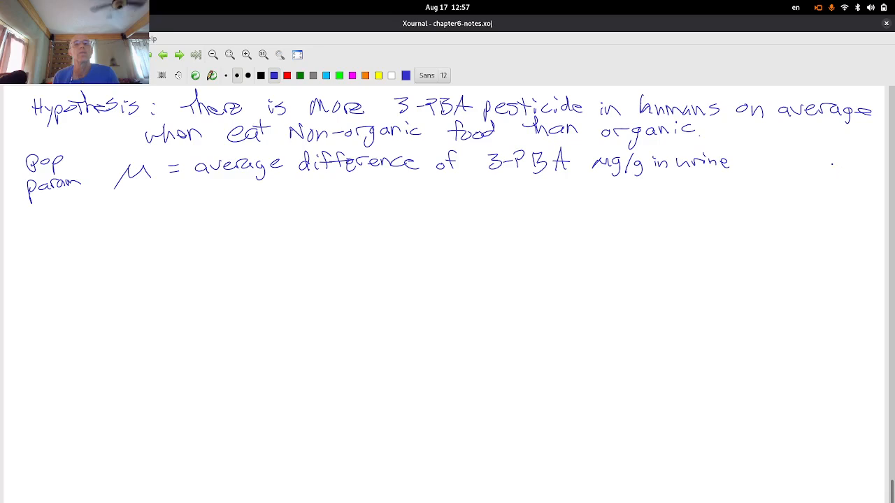
{"action": "left_click_drag", "start_coordinate": [759, 165], "coordinate": [767, 144]}
{"action": "left_click_drag", "start_coordinate": [749, 155], "coordinate": [777, 154]}
{"action": "left_click_drag", "start_coordinate": [783, 154], "coordinate": [808, 163]}
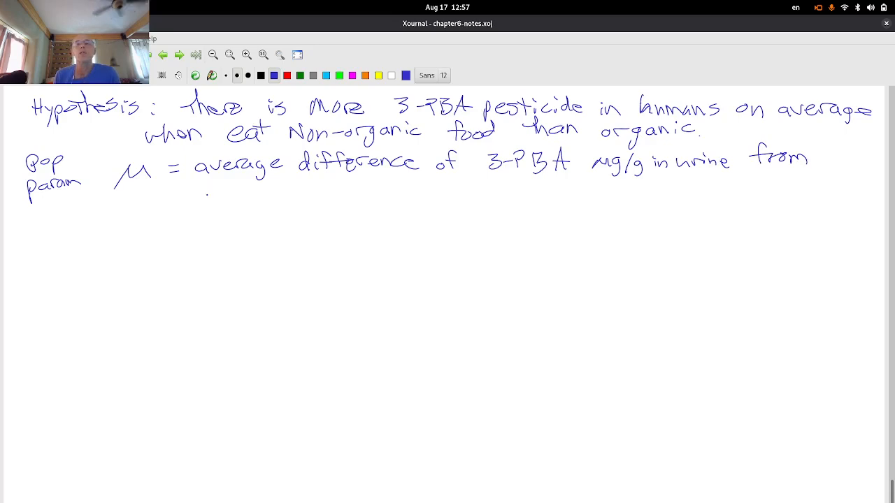
- Add 'Nonorganic diet − organic diet' on the next line
{"action": "mouse_move", "coordinate": [208, 203]}
{"action": "left_mouse_down"}
{"action": "mouse_move", "coordinate": [217, 188]}
{"action": "mouse_move", "coordinate": [227, 196]}
{"action": "mouse_move", "coordinate": [270, 190]}
{"action": "left_mouse_up"}
{"action": "left_click_drag", "start_coordinate": [278, 190], "coordinate": [266, 212]}
{"action": "mouse_move", "coordinate": [290, 189]}
{"action": "left_mouse_down"}
{"action": "mouse_move", "coordinate": [286, 196]}
{"action": "mouse_move", "coordinate": [301, 189]}
{"action": "mouse_move", "coordinate": [337, 199]}
{"action": "left_mouse_up"}
{"action": "mouse_move", "coordinate": [349, 181]}
{"action": "left_mouse_down"}
{"action": "mouse_move", "coordinate": [351, 200]}
{"action": "mouse_move", "coordinate": [369, 197]}
{"action": "left_mouse_up"}
{"action": "mouse_move", "coordinate": [377, 180]}
{"action": "left_mouse_down"}
{"action": "mouse_move", "coordinate": [378, 197]}
{"action": "mouse_move", "coordinate": [385, 185]}
{"action": "mouse_move", "coordinate": [461, 189]}
{"action": "left_mouse_up"}
{"action": "left_click", "coordinate": [410, 196]}
{"action": "mouse_move", "coordinate": [474, 189]}
{"action": "left_mouse_down"}
{"action": "mouse_move", "coordinate": [463, 210]}
{"action": "mouse_move", "coordinate": [502, 195]}
{"action": "mouse_move", "coordinate": [574, 197]}
{"action": "left_mouse_up"}
{"action": "left_click_drag", "start_coordinate": [568, 186], "coordinate": [584, 186]}
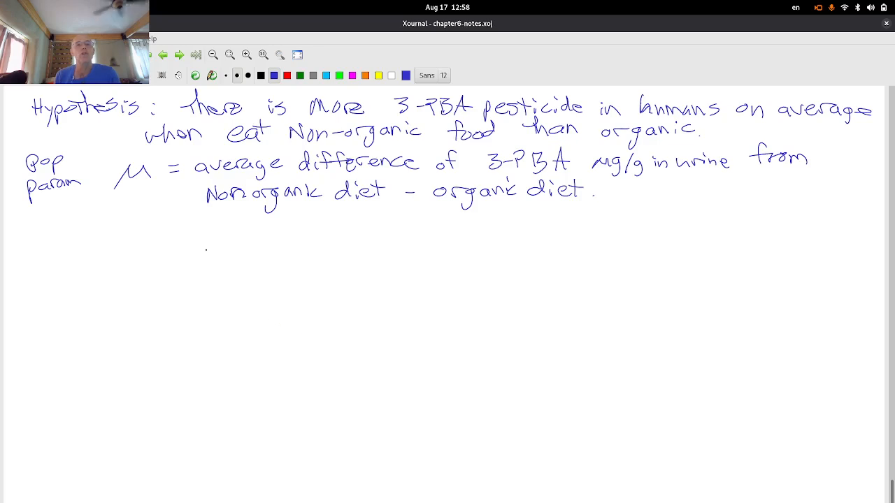
- Write x̄n − x̄o = x̄diff with an arrow to 'average' underneath
{"action": "left_click_drag", "start_coordinate": [245, 223], "coordinate": [255, 236]}
{"action": "mouse_move", "coordinate": [254, 223]}
{"action": "left_mouse_down"}
{"action": "mouse_move", "coordinate": [245, 236]}
{"action": "mouse_move", "coordinate": [267, 242]}
{"action": "mouse_move", "coordinate": [291, 228]}
{"action": "mouse_move", "coordinate": [310, 236]}
{"action": "left_mouse_up"}
{"action": "mouse_move", "coordinate": [310, 224]}
{"action": "left_mouse_down"}
{"action": "mouse_move", "coordinate": [300, 236]}
{"action": "mouse_move", "coordinate": [314, 238]}
{"action": "left_mouse_up"}
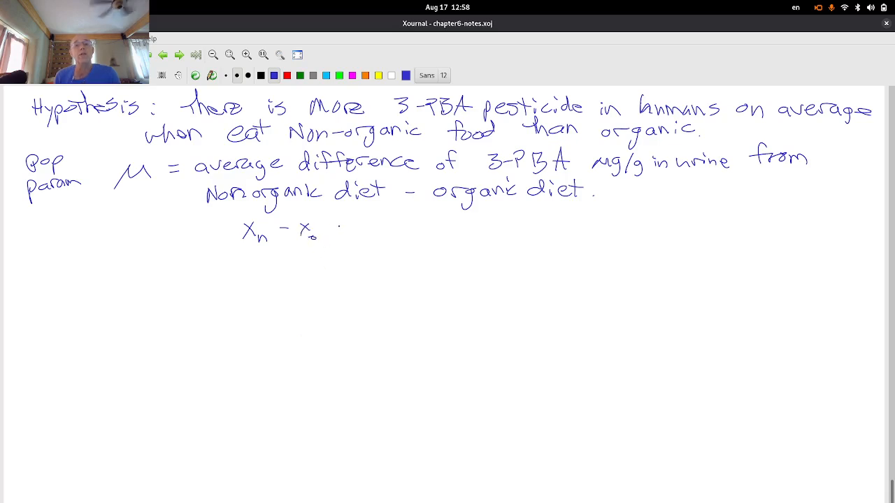
{"action": "mouse_move", "coordinate": [371, 221]}
{"action": "left_mouse_down"}
{"action": "mouse_move", "coordinate": [386, 235]}
{"action": "mouse_move", "coordinate": [371, 236]}
{"action": "mouse_move", "coordinate": [396, 241]}
{"action": "mouse_move", "coordinate": [417, 232]}
{"action": "mouse_move", "coordinate": [378, 218]}
{"action": "mouse_move", "coordinate": [414, 214]}
{"action": "mouse_move", "coordinate": [455, 236]}
{"action": "left_mouse_up"}
{"action": "mouse_move", "coordinate": [446, 229]}
{"action": "left_mouse_down"}
{"action": "mouse_move", "coordinate": [449, 242]}
{"action": "mouse_move", "coordinate": [506, 229]}
{"action": "mouse_move", "coordinate": [548, 247]}
{"action": "mouse_move", "coordinate": [568, 237]}
{"action": "left_mouse_up"}
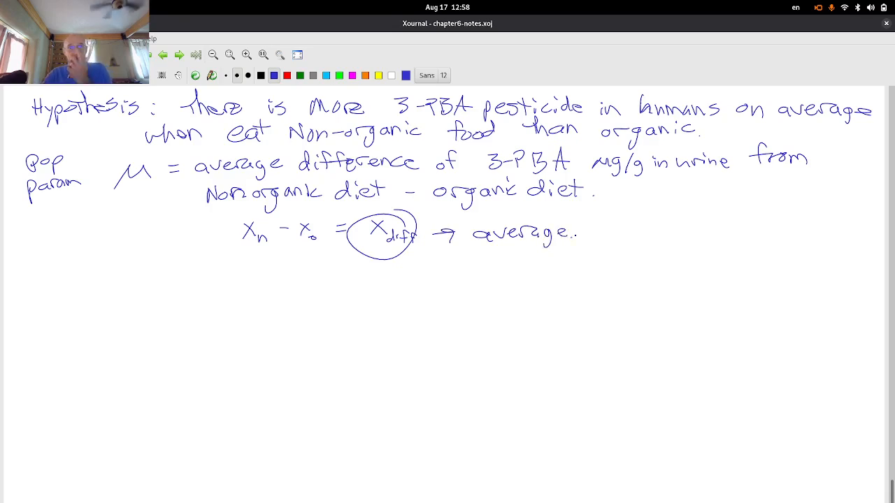
- Switch to Google Sheets and bring up the OrganicEffect spreadsheet
{"action": "key", "text": "super"}
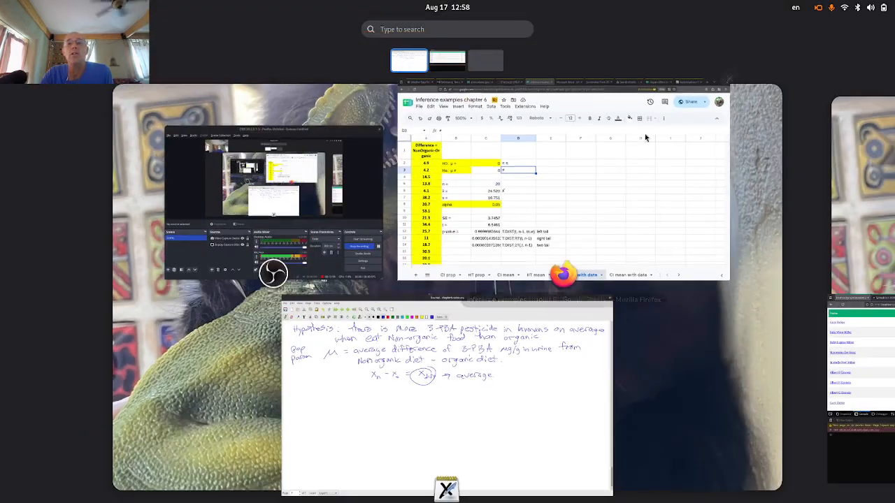
{"action": "left_click", "coordinate": [573, 183]}
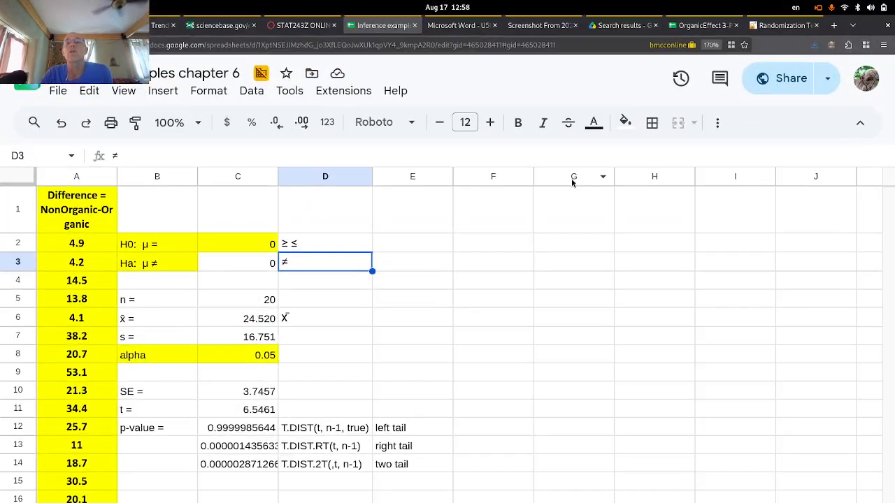
{"action": "left_click", "coordinate": [683, 26]}
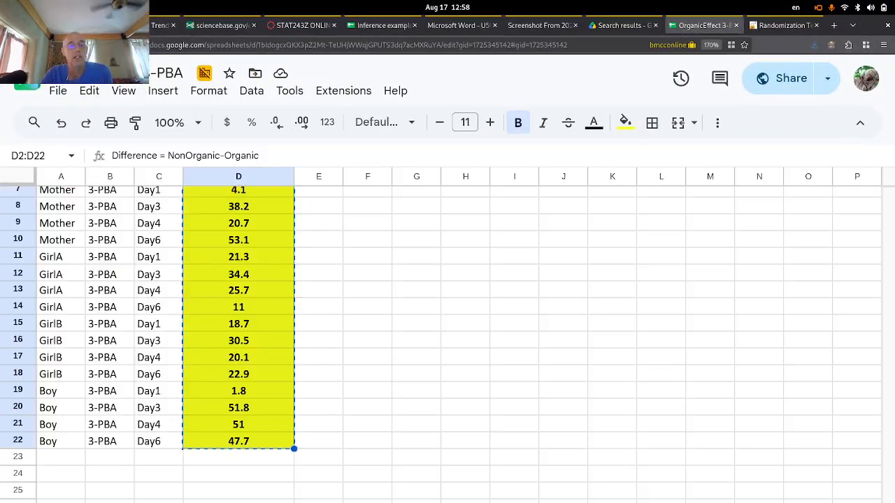
- Open the raw 3-PBA data sheet and highlight the readings in columns D and E and differences in F
{"action": "left_click", "coordinate": [392, 502]}
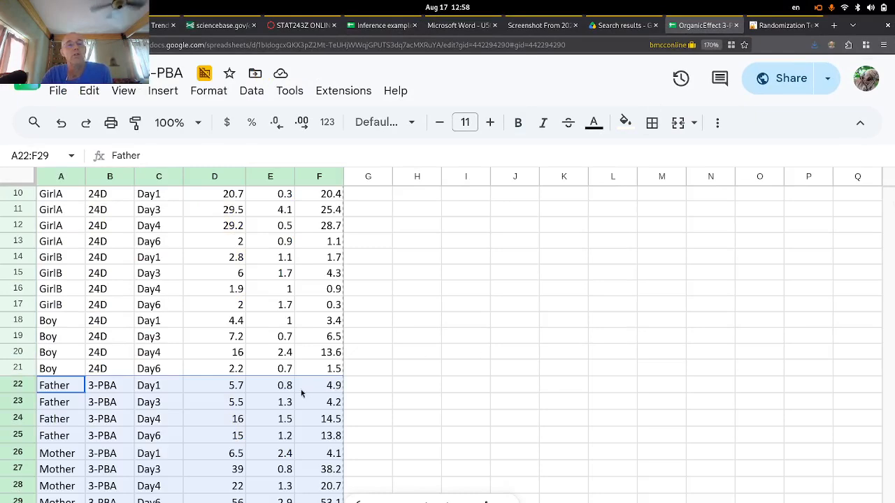
{"action": "left_click", "coordinate": [235, 390]}
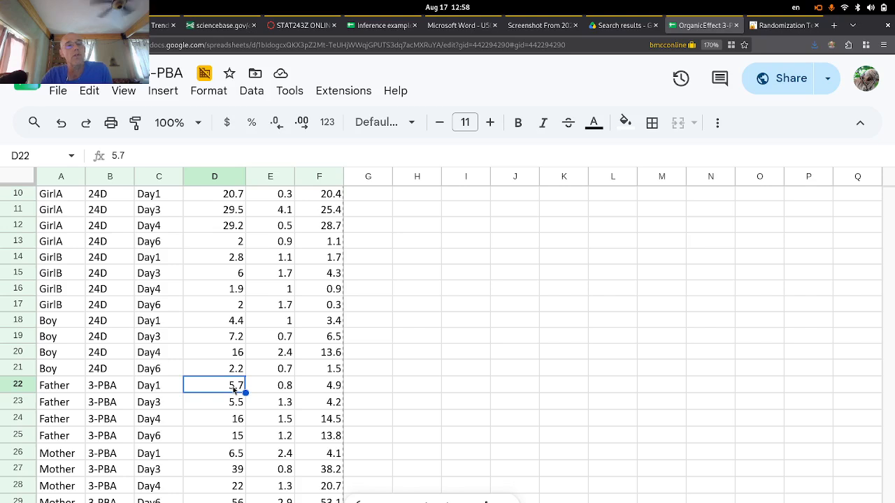
{"action": "left_click_drag", "start_coordinate": [234, 390], "coordinate": [230, 502]}
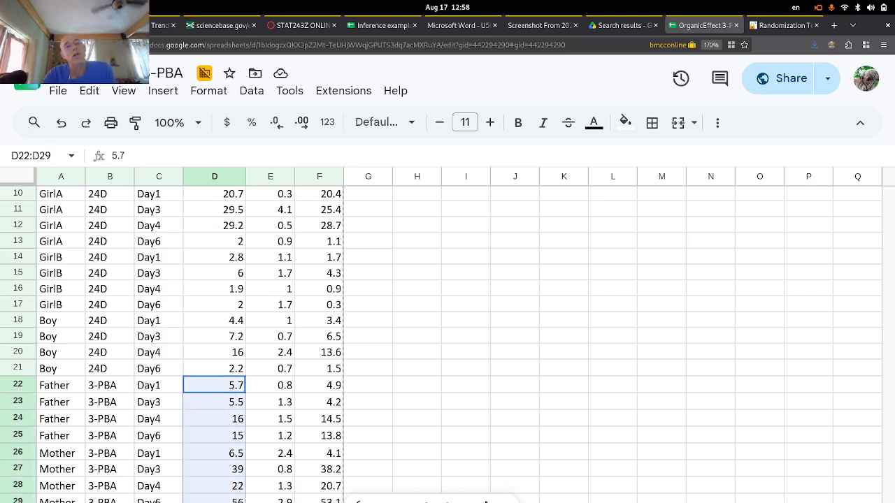
{"action": "left_click", "coordinate": [283, 390]}
{"action": "left_click_drag", "start_coordinate": [283, 390], "coordinate": [283, 501]}
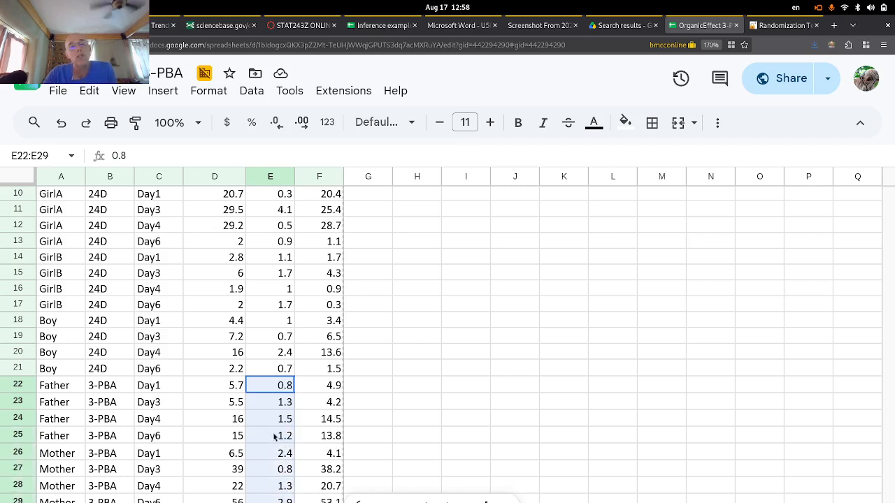
{"action": "left_click_drag", "start_coordinate": [328, 384], "coordinate": [329, 499]}
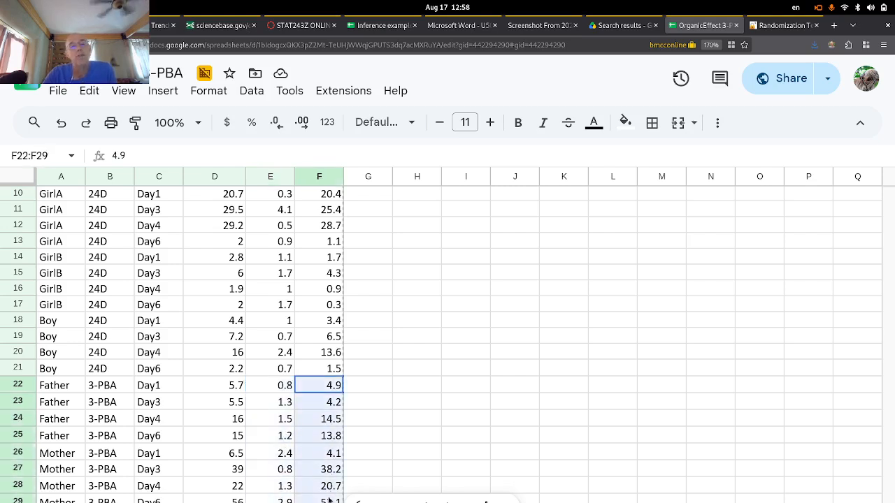
{"action": "left_click", "coordinate": [485, 401]}
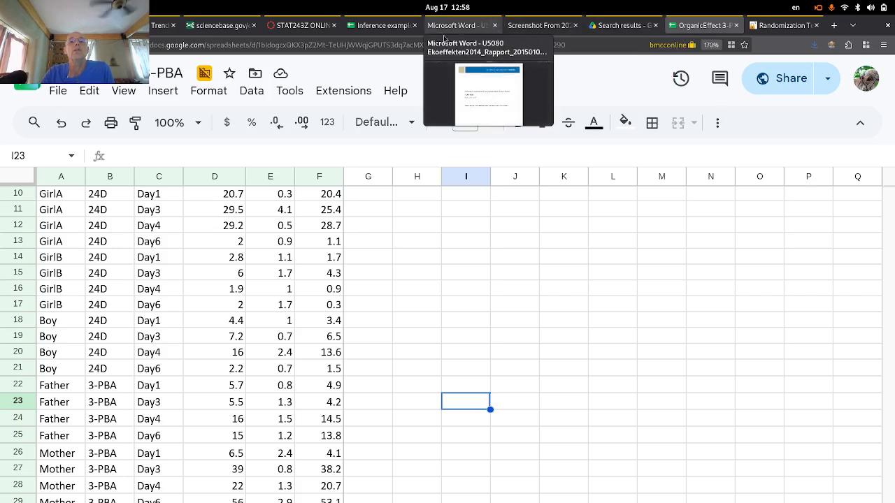
- Change B3's alternative hypothesis from ≠ to > and highlight the right-tail p-value row (≈0.0000014)
{"action": "left_click", "coordinate": [383, 25]}
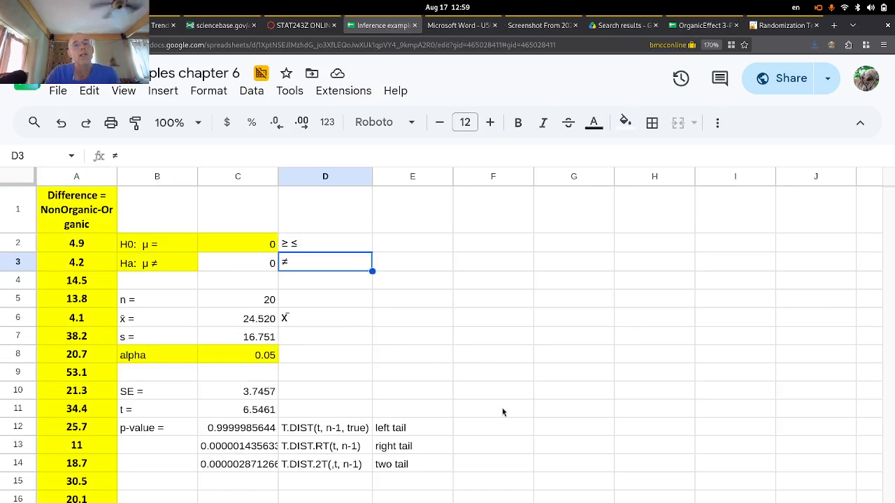
{"action": "left_click", "coordinate": [166, 267]}
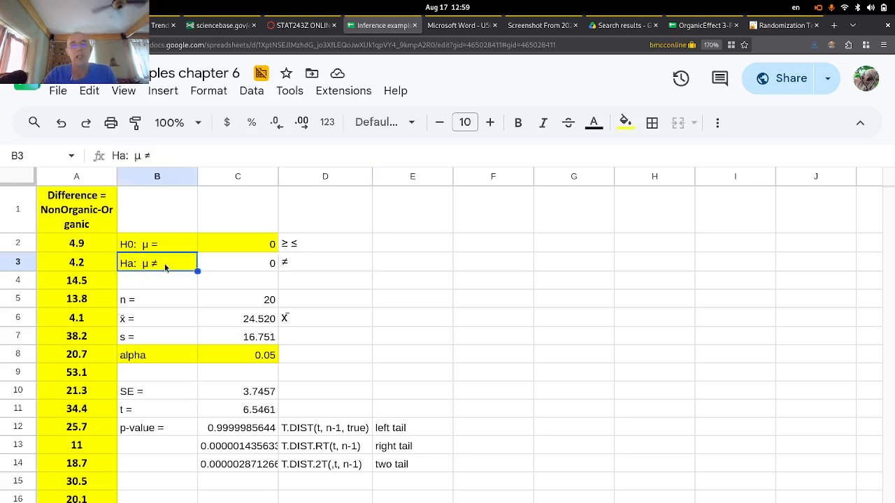
{"action": "double_click", "coordinate": [166, 267]}
{"action": "key", "text": "BackSpace"}
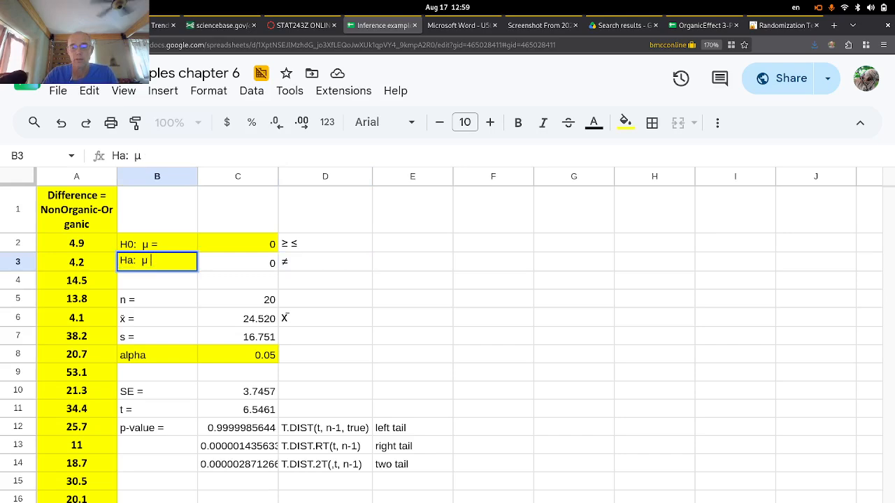
{"action": "type", "text": ">"}
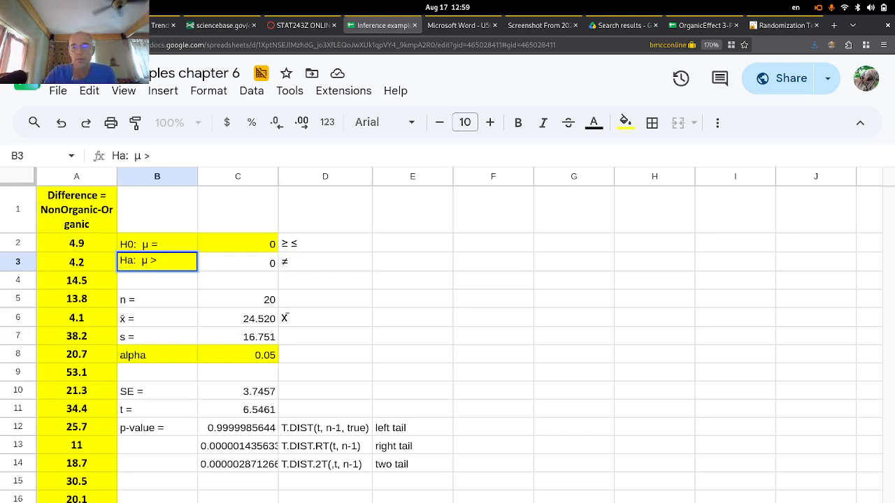
{"action": "key", "text": "Return"}
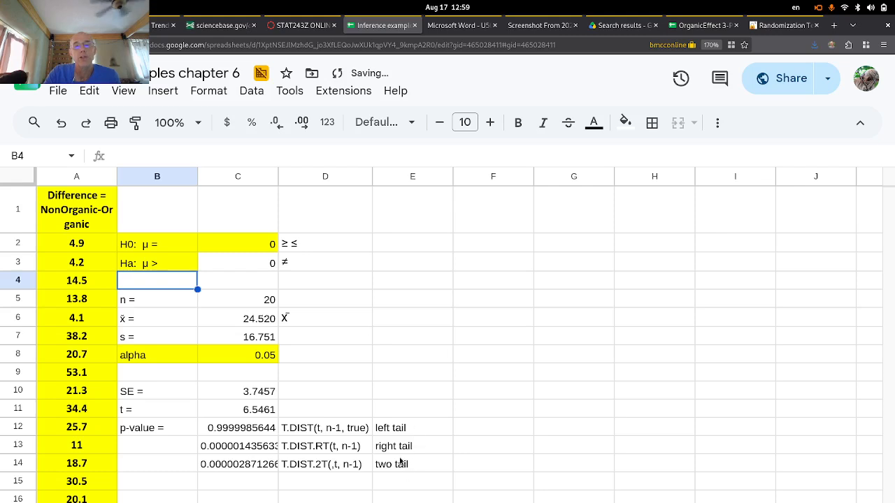
{"action": "left_click_drag", "start_coordinate": [400, 448], "coordinate": [237, 451]}
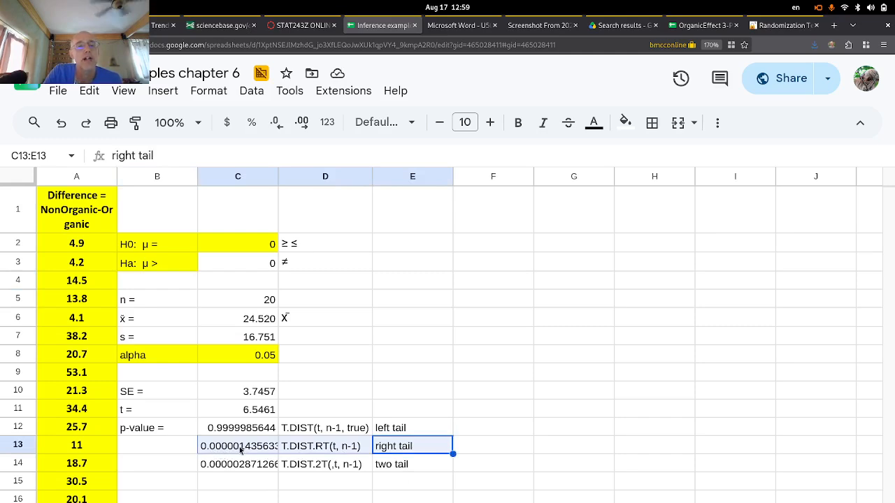
{"action": "left_click", "coordinate": [382, 384]}
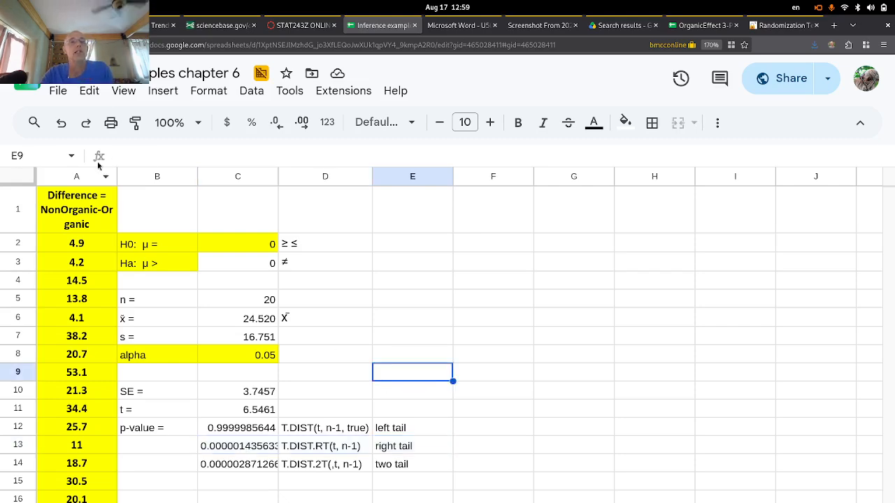
{"action": "mouse_move", "coordinate": [0, 0]}
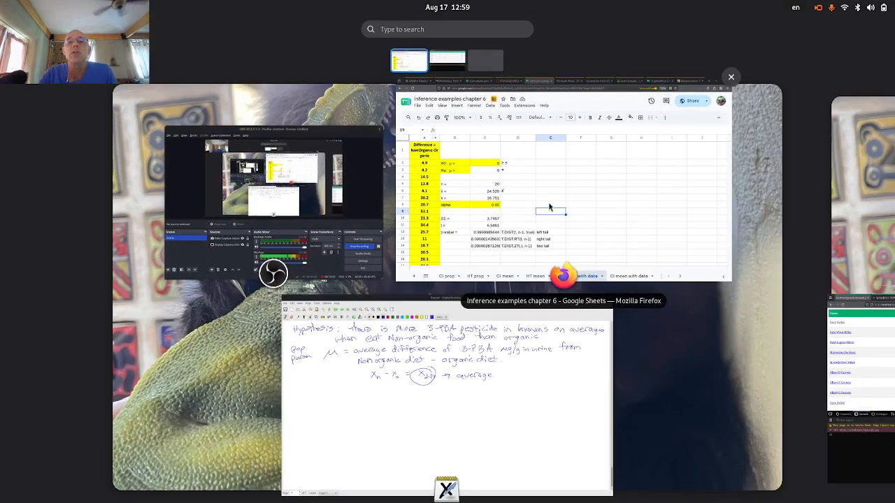
- Sketch an axis and bell curve, then draw a centre line from the peak labelled 0
{"action": "left_click", "coordinate": [416, 419]}
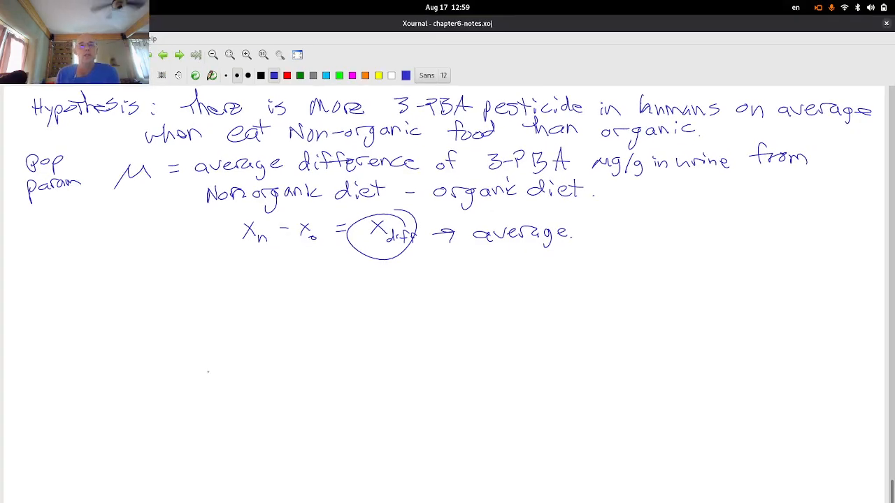
{"action": "left_click_drag", "start_coordinate": [195, 371], "coordinate": [553, 370]}
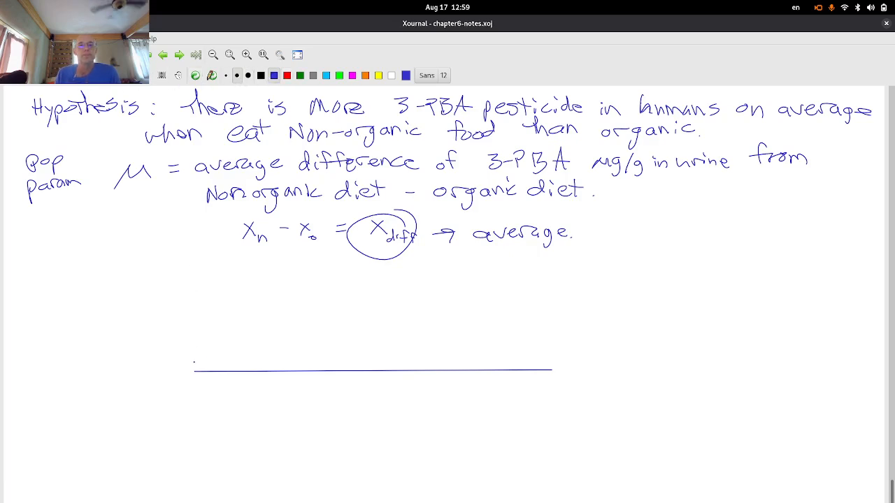
{"action": "mouse_move", "coordinate": [194, 361]}
{"action": "left_mouse_down"}
{"action": "mouse_move", "coordinate": [322, 339]}
{"action": "mouse_move", "coordinate": [396, 271]}
{"action": "mouse_move", "coordinate": [457, 297]}
{"action": "mouse_move", "coordinate": [510, 342]}
{"action": "mouse_move", "coordinate": [614, 363]}
{"action": "left_mouse_up"}
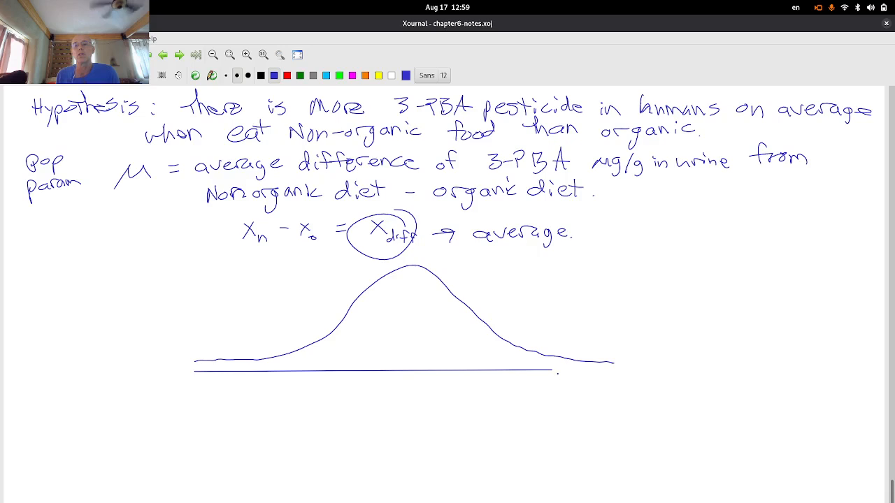
{"action": "left_click_drag", "start_coordinate": [551, 370], "coordinate": [640, 370]}
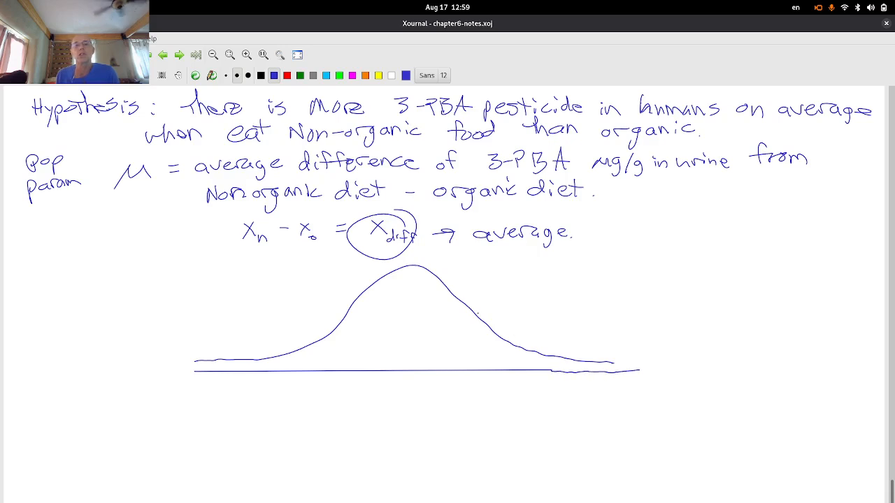
{"action": "left_click_drag", "start_coordinate": [406, 268], "coordinate": [410, 365]}
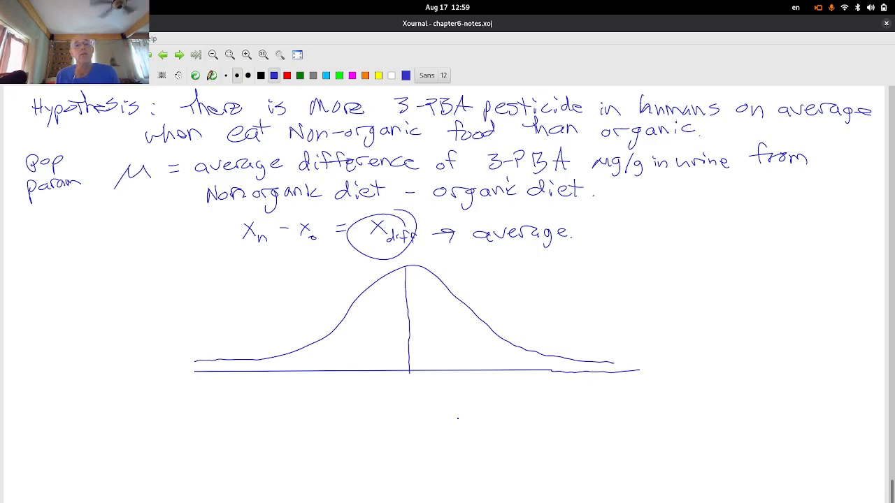
{"action": "mouse_move", "coordinate": [409, 384]}
{"action": "left_mouse_down"}
{"action": "mouse_move", "coordinate": [399, 419]}
{"action": "mouse_move", "coordinate": [404, 410]}
{"action": "mouse_move", "coordinate": [420, 414]}
{"action": "left_mouse_up"}
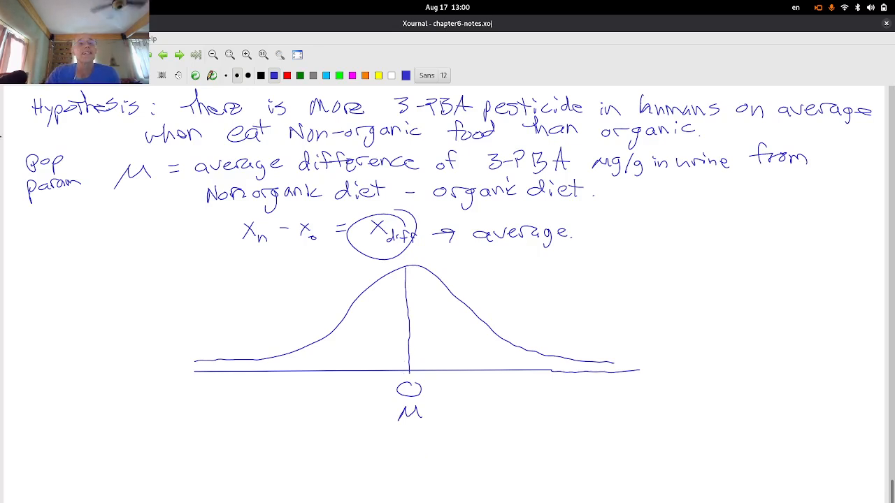
{"action": "key", "text": "super"}
{"action": "left_click", "coordinate": [497, 183]}
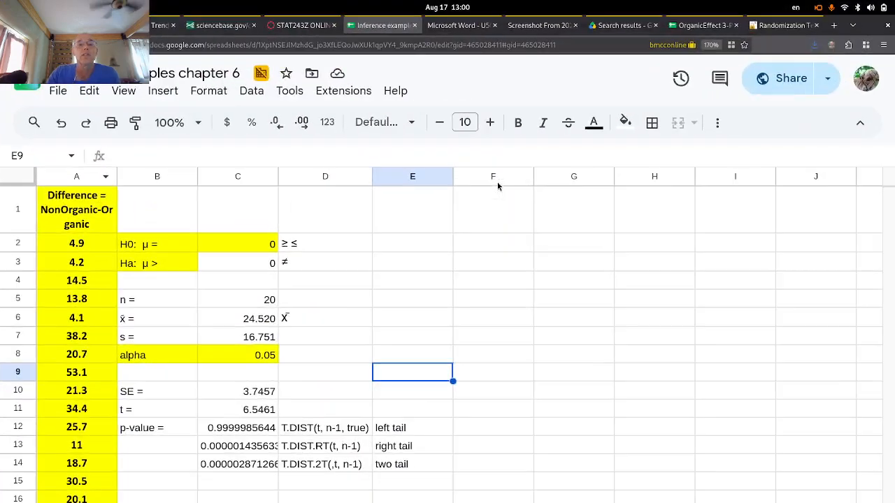
{"action": "left_click", "coordinate": [267, 395]}
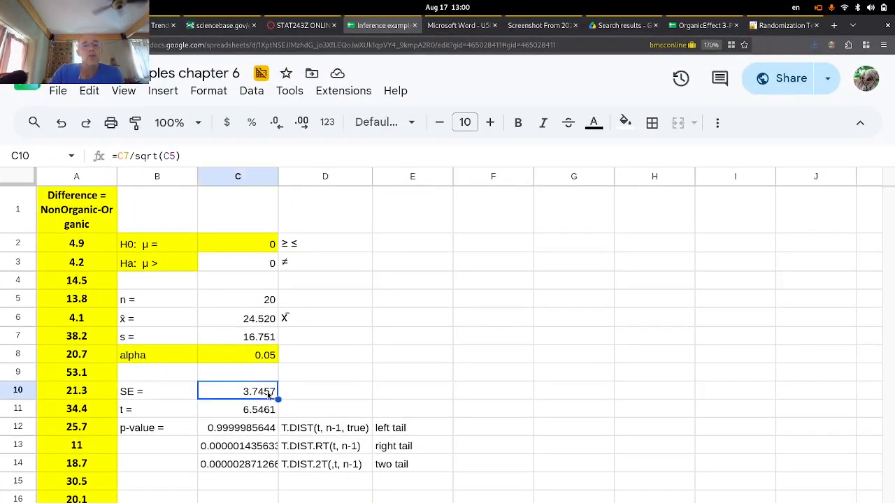
{"action": "left_click", "coordinate": [262, 412]}
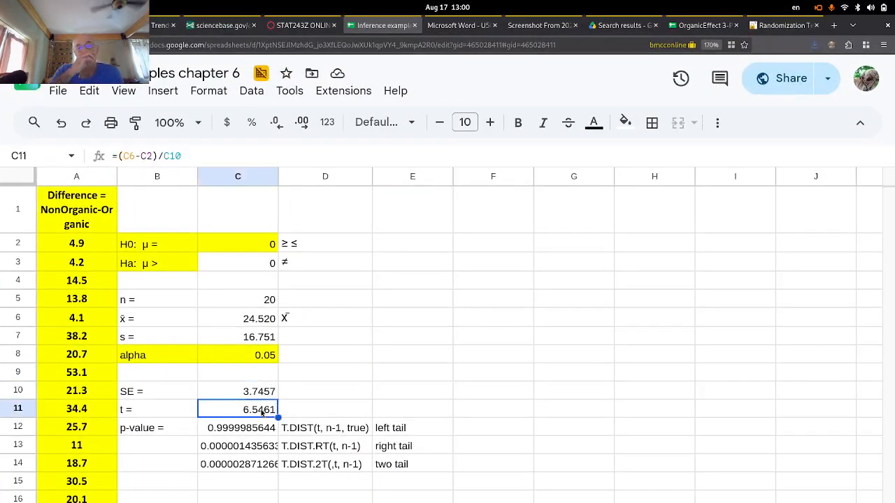
{"action": "key", "text": "super"}
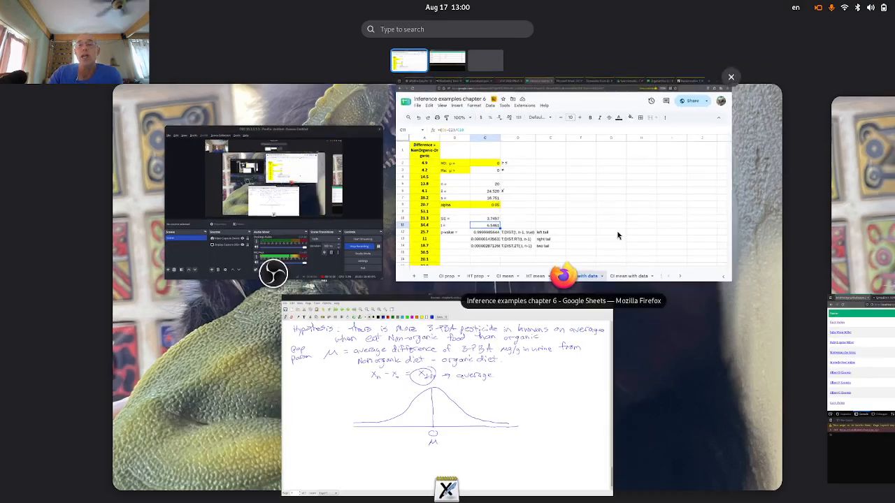
{"action": "left_click", "coordinate": [552, 403]}
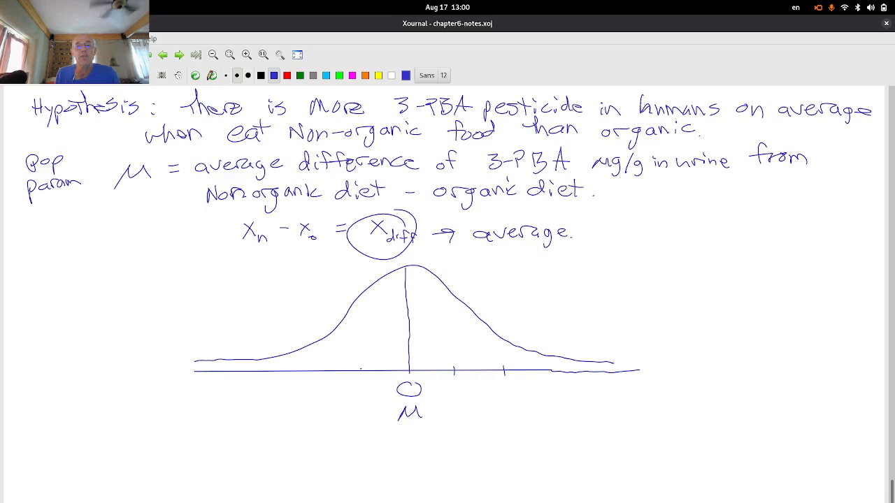
- Add tick marks along the axis and extend the axis line further right
{"action": "mouse_move", "coordinate": [361, 368]}
{"action": "left_mouse_down"}
{"action": "mouse_move", "coordinate": [360, 378]}
{"action": "mouse_move", "coordinate": [314, 381]}
{"action": "left_mouse_up"}
{"action": "left_click_drag", "start_coordinate": [502, 343], "coordinate": [504, 365]}
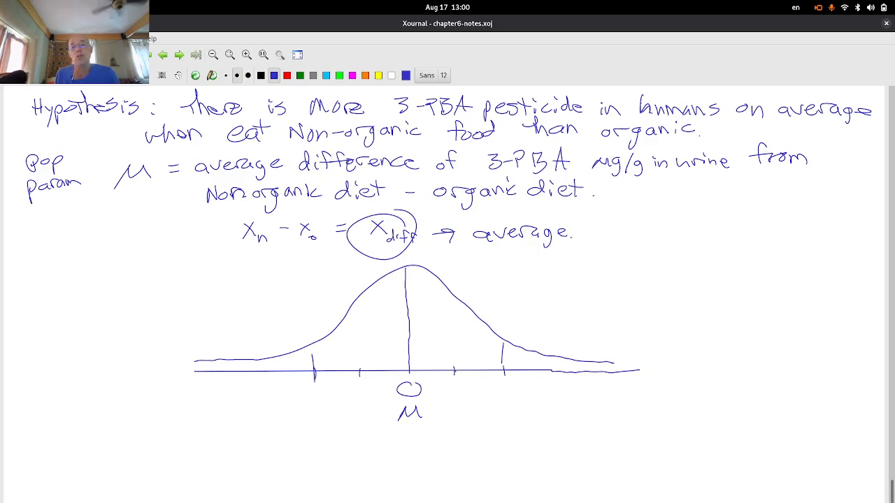
{"action": "mouse_move", "coordinate": [552, 365]}
{"action": "left_mouse_down"}
{"action": "mouse_move", "coordinate": [550, 378]}
{"action": "mouse_move", "coordinate": [638, 376]}
{"action": "left_mouse_up"}
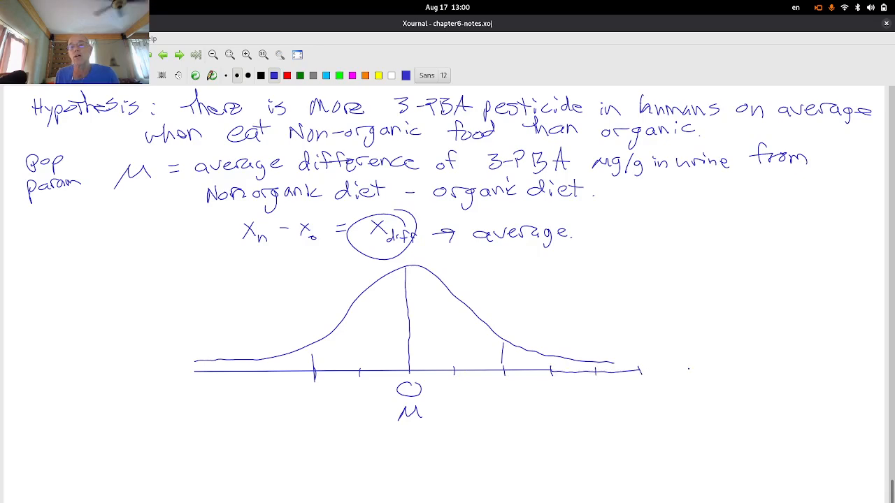
{"action": "left_click_drag", "start_coordinate": [737, 365], "coordinate": [736, 377]}
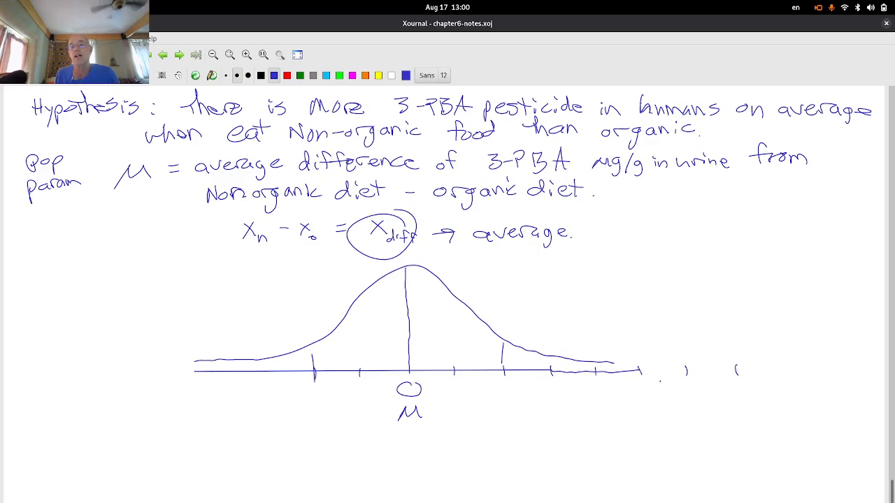
{"action": "mouse_move", "coordinate": [641, 370]}
{"action": "left_mouse_down"}
{"action": "mouse_move", "coordinate": [741, 366]}
{"action": "mouse_move", "coordinate": [710, 395]}
{"action": "mouse_move", "coordinate": [708, 376]}
{"action": "mouse_move", "coordinate": [706, 415]}
{"action": "mouse_move", "coordinate": [743, 415]}
{"action": "left_mouse_up"}
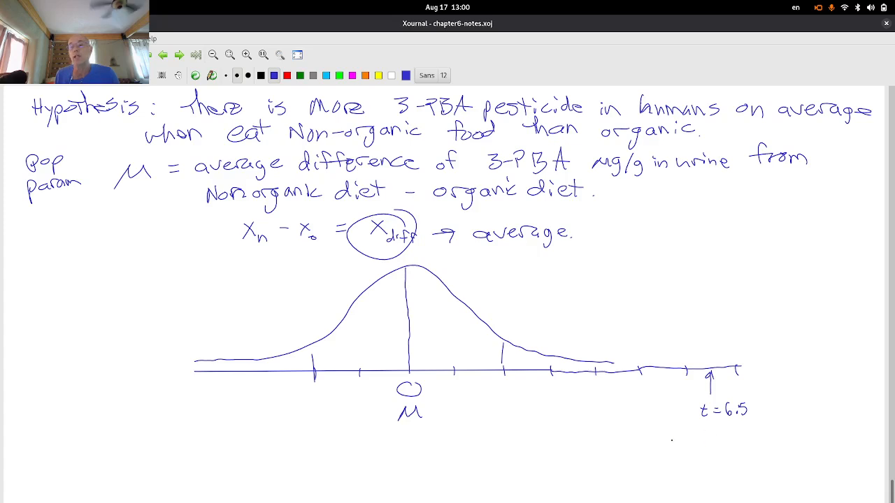
- Write x̄ = 24.5 below the t = 6.5 mark and extend the curve's right tail
{"action": "mouse_move", "coordinate": [697, 434]}
{"action": "left_mouse_down"}
{"action": "mouse_move", "coordinate": [706, 445]}
{"action": "mouse_move", "coordinate": [697, 446]}
{"action": "mouse_move", "coordinate": [710, 428]}
{"action": "mouse_move", "coordinate": [726, 441]}
{"action": "left_mouse_up"}
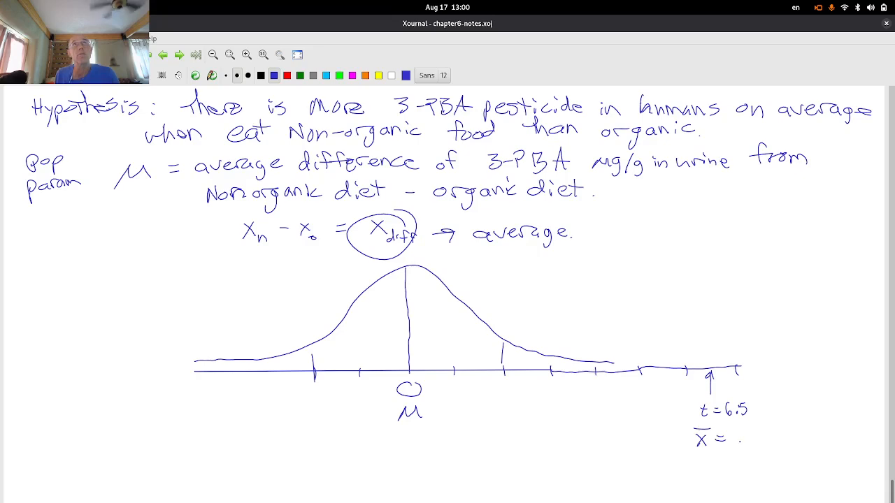
{"action": "mouse_move", "coordinate": [732, 434]}
{"action": "left_mouse_down"}
{"action": "mouse_move", "coordinate": [735, 448]}
{"action": "mouse_move", "coordinate": [757, 440]}
{"action": "left_mouse_up"}
{"action": "mouse_move", "coordinate": [753, 431]}
{"action": "left_mouse_down"}
{"action": "mouse_move", "coordinate": [754, 448]}
{"action": "mouse_move", "coordinate": [794, 439]}
{"action": "mouse_move", "coordinate": [801, 452]}
{"action": "mouse_move", "coordinate": [820, 454]}
{"action": "left_mouse_up"}
{"action": "left_click", "coordinate": [760, 445]}
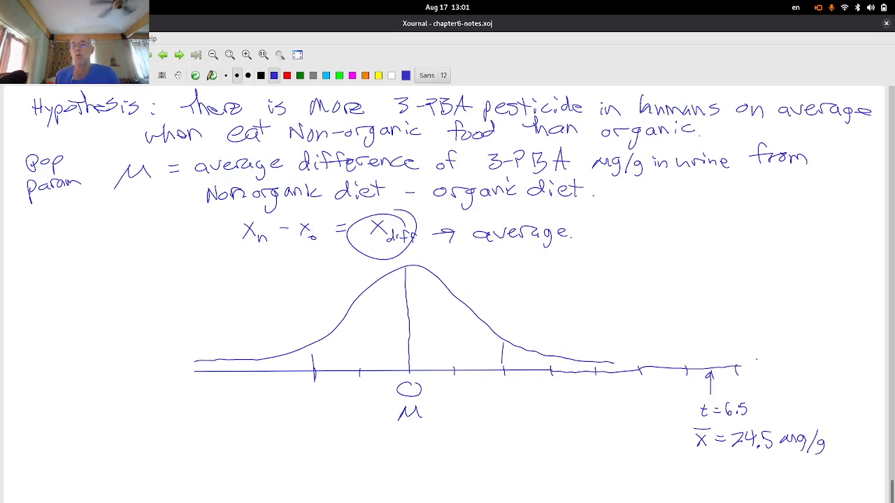
{"action": "left_click_drag", "start_coordinate": [614, 363], "coordinate": [776, 360]}
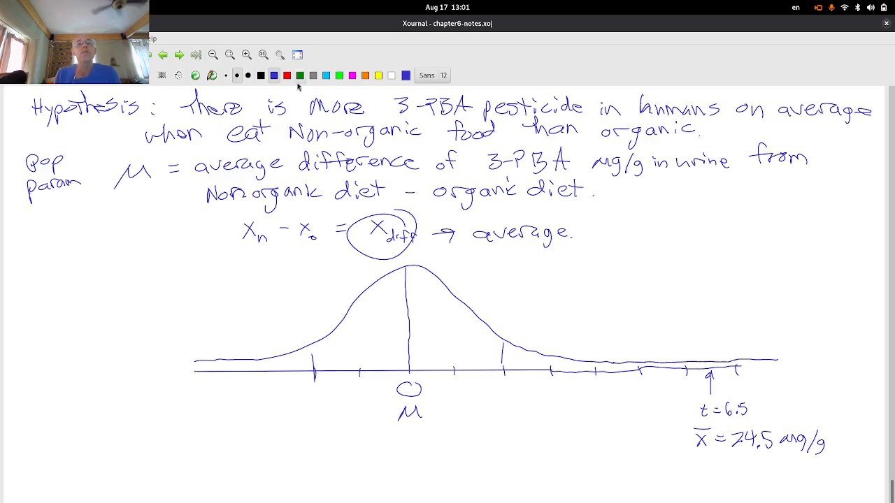
- In red, shade the right tail beyond t = 6.5 and label it with p-value 0.000001
{"action": "left_click", "coordinate": [286, 75]}
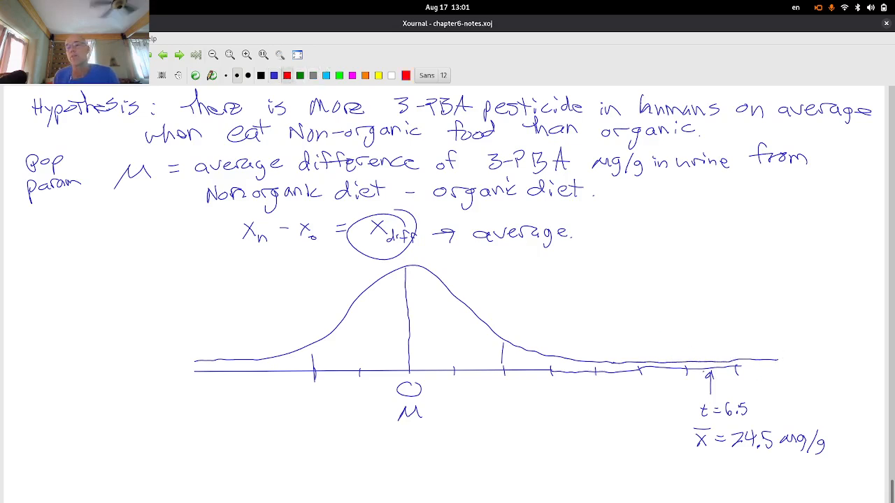
{"action": "left_click_drag", "start_coordinate": [710, 366], "coordinate": [789, 363]}
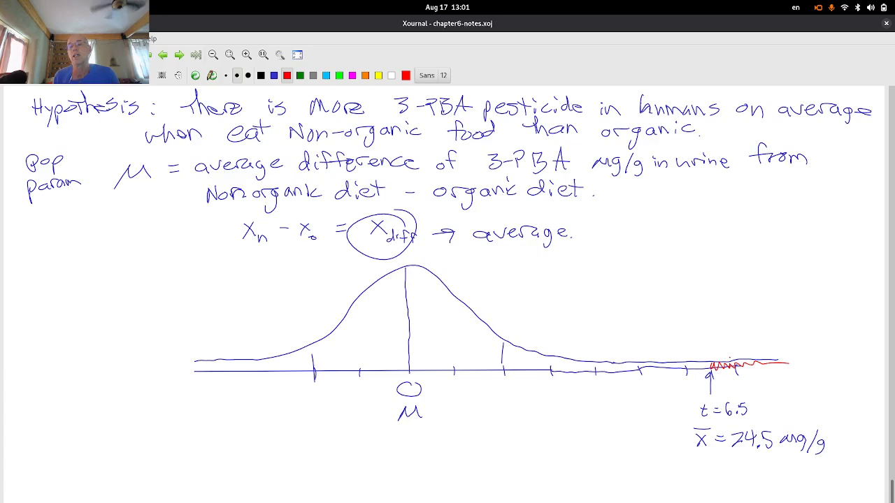
{"action": "left_click_drag", "start_coordinate": [727, 339], "coordinate": [728, 360]}
{"action": "mouse_move", "coordinate": [704, 274]}
{"action": "left_mouse_down"}
{"action": "mouse_move", "coordinate": [705, 288]}
{"action": "mouse_move", "coordinate": [762, 273]}
{"action": "mouse_move", "coordinate": [713, 292]}
{"action": "mouse_move", "coordinate": [731, 292]}
{"action": "left_mouse_up"}
{"action": "left_click_drag", "start_coordinate": [739, 291], "coordinate": [777, 301]}
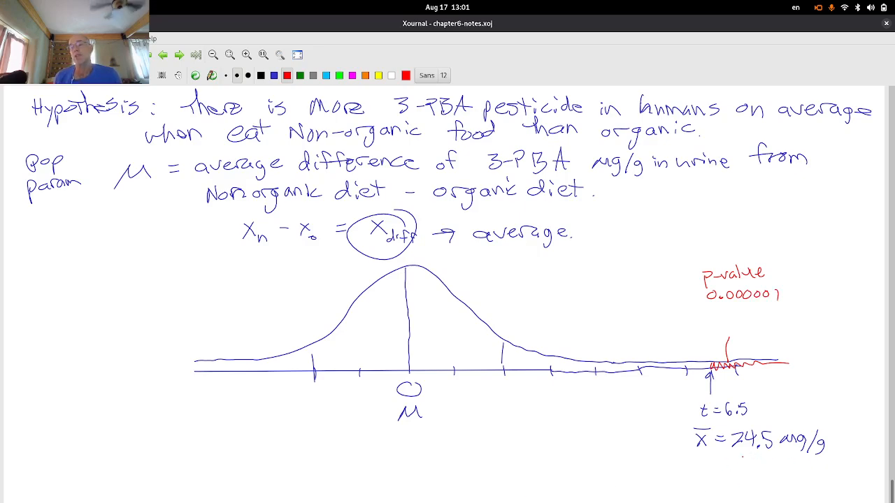
- Underline 24.5, draw an arrow along the shaded tail, and circle the 0/μ centre
{"action": "left_click_drag", "start_coordinate": [741, 460], "coordinate": [771, 459]}
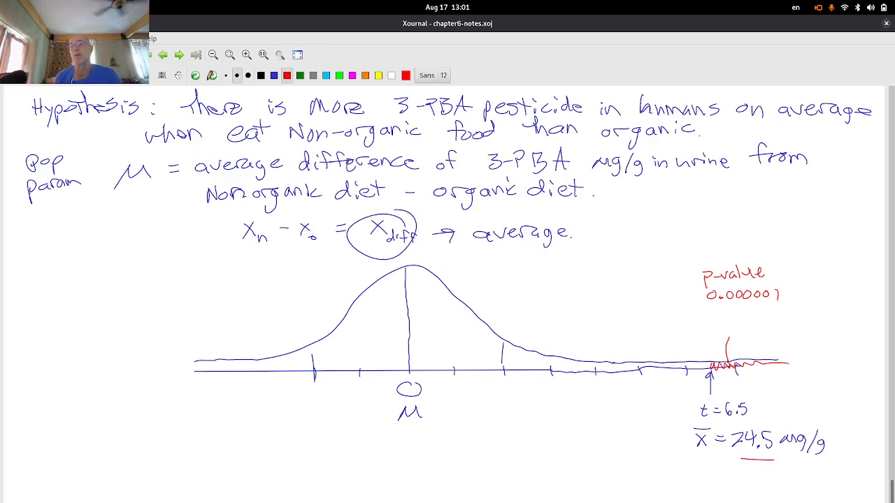
{"action": "mouse_move", "coordinate": [718, 376]}
{"action": "left_mouse_down"}
{"action": "mouse_move", "coordinate": [772, 372]}
{"action": "mouse_move", "coordinate": [764, 381]}
{"action": "left_mouse_up"}
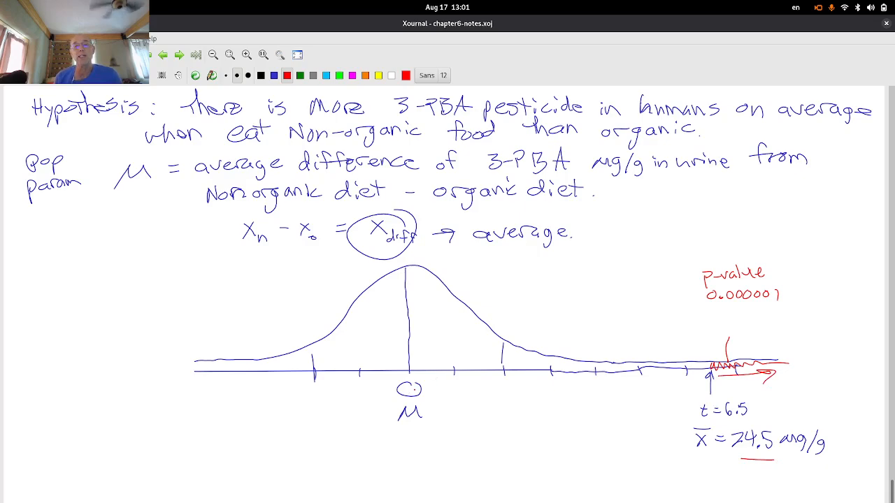
{"action": "left_click_drag", "start_coordinate": [409, 366], "coordinate": [412, 367]}
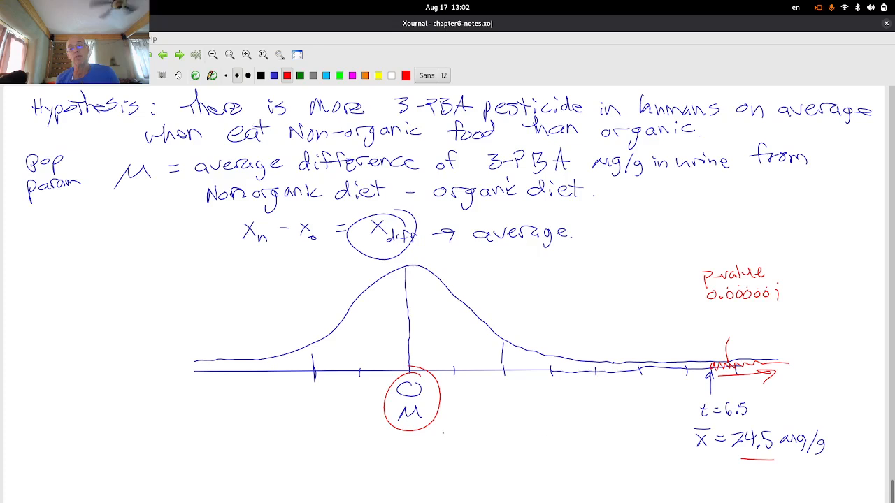
- Draw a red X under the circled μ and write 'Reject Null' beside it
{"action": "left_click_drag", "start_coordinate": [395, 435], "coordinate": [419, 455]}
{"action": "mouse_move", "coordinate": [420, 437]}
{"action": "left_mouse_down"}
{"action": "mouse_move", "coordinate": [386, 466]}
{"action": "mouse_move", "coordinate": [383, 483]}
{"action": "mouse_move", "coordinate": [402, 483]}
{"action": "mouse_move", "coordinate": [407, 498]}
{"action": "mouse_move", "coordinate": [440, 488]}
{"action": "left_mouse_up"}
{"action": "mouse_move", "coordinate": [456, 458]}
{"action": "left_mouse_down"}
{"action": "mouse_move", "coordinate": [455, 486]}
{"action": "mouse_move", "coordinate": [464, 472]}
{"action": "mouse_move", "coordinate": [481, 485]}
{"action": "mouse_move", "coordinate": [494, 456]}
{"action": "mouse_move", "coordinate": [521, 483]}
{"action": "left_mouse_up"}
{"action": "mouse_move", "coordinate": [525, 460]}
{"action": "left_mouse_down"}
{"action": "mouse_move", "coordinate": [528, 483]}
{"action": "mouse_move", "coordinate": [564, 489]}
{"action": "left_mouse_up"}
- Finish the word 'Hypothesis' and draw an arrow pointing to the hypothesis statement
{"action": "mouse_move", "coordinate": [551, 478]}
{"action": "left_mouse_down"}
{"action": "mouse_move", "coordinate": [574, 476]}
{"action": "mouse_move", "coordinate": [587, 490]}
{"action": "left_mouse_up"}
{"action": "mouse_move", "coordinate": [596, 473]}
{"action": "left_mouse_down"}
{"action": "mouse_move", "coordinate": [586, 501]}
{"action": "mouse_move", "coordinate": [610, 490]}
{"action": "left_mouse_up"}
{"action": "left_click_drag", "start_coordinate": [614, 474], "coordinate": [629, 490]}
{"action": "mouse_move", "coordinate": [621, 470]}
{"action": "left_mouse_down"}
{"action": "mouse_move", "coordinate": [646, 467]}
{"action": "mouse_move", "coordinate": [660, 490]}
{"action": "mouse_move", "coordinate": [672, 485]}
{"action": "left_mouse_up"}
{"action": "mouse_move", "coordinate": [688, 475]}
{"action": "left_mouse_down"}
{"action": "mouse_move", "coordinate": [679, 489]}
{"action": "mouse_move", "coordinate": [718, 488]}
{"action": "mouse_move", "coordinate": [706, 494]}
{"action": "left_mouse_up"}
{"action": "left_click", "coordinate": [694, 487]}
{"action": "left_click", "coordinate": [699, 477]}
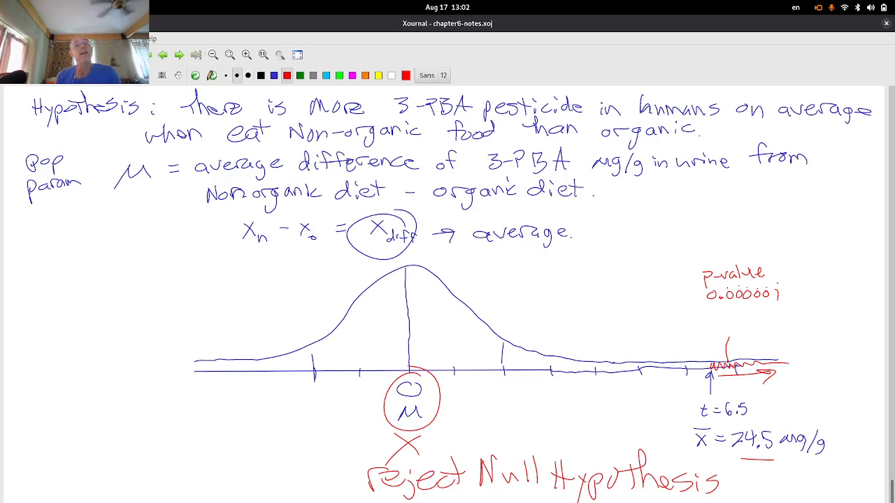
{"action": "mouse_move", "coordinate": [96, 135]}
{"action": "left_mouse_down"}
{"action": "mouse_move", "coordinate": [156, 124]}
{"action": "mouse_move", "coordinate": [146, 135]}
{"action": "left_mouse_up"}
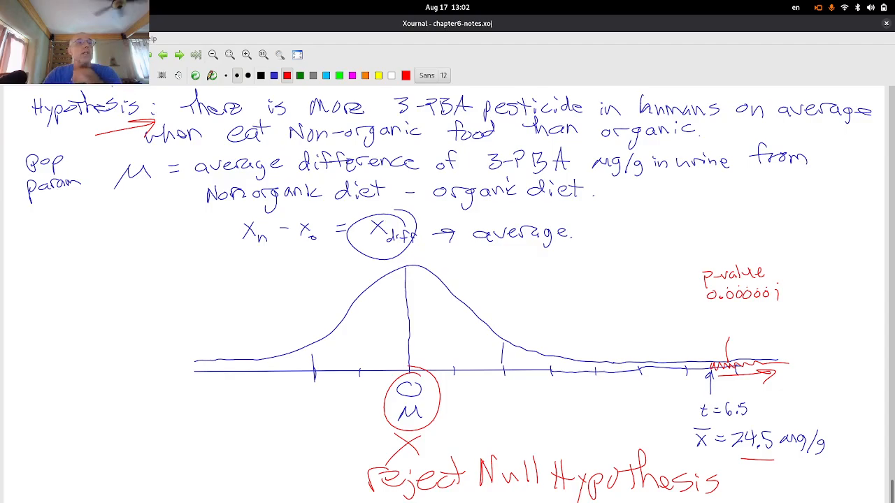
{"action": "key", "text": "super"}
- In Firefox, go to the StatKey Randomization tab and open its example dataset list
{"action": "left_click", "coordinate": [588, 115]}
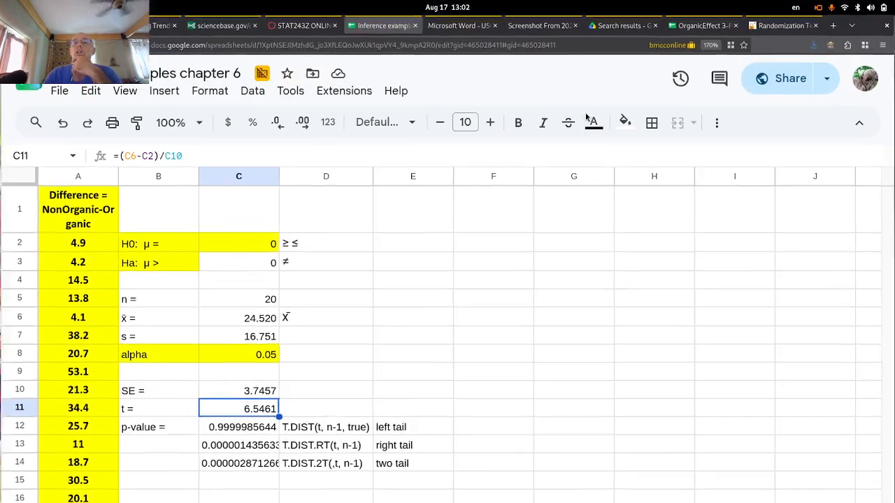
{"action": "left_click", "coordinate": [769, 25]}
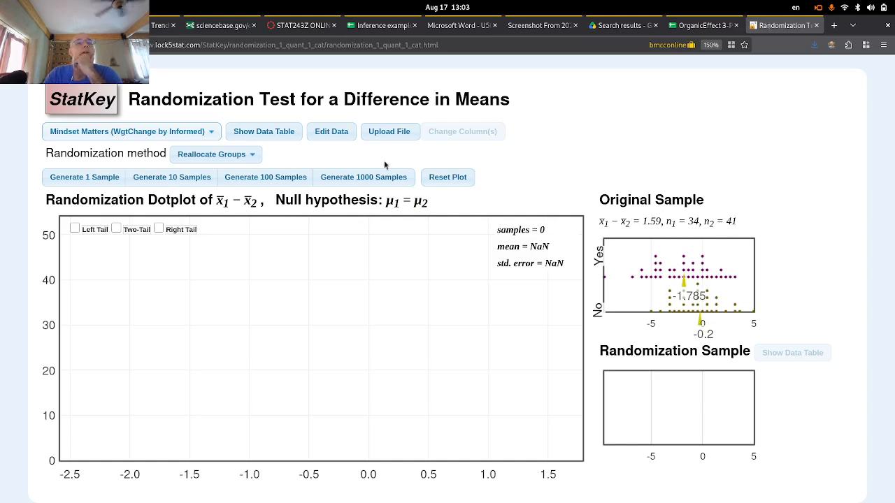
{"action": "left_click", "coordinate": [195, 135]}
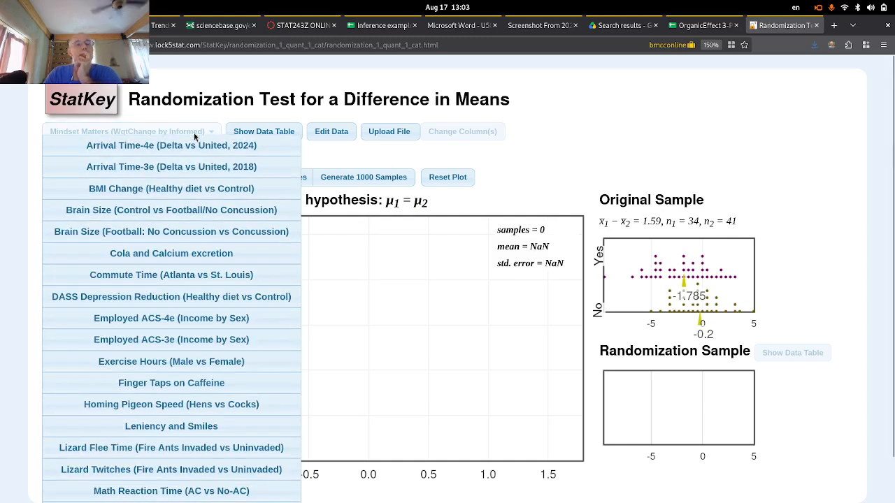
{"action": "scroll", "coordinate": [180, 429], "scroll_direction": "down", "scroll_amount": 2}
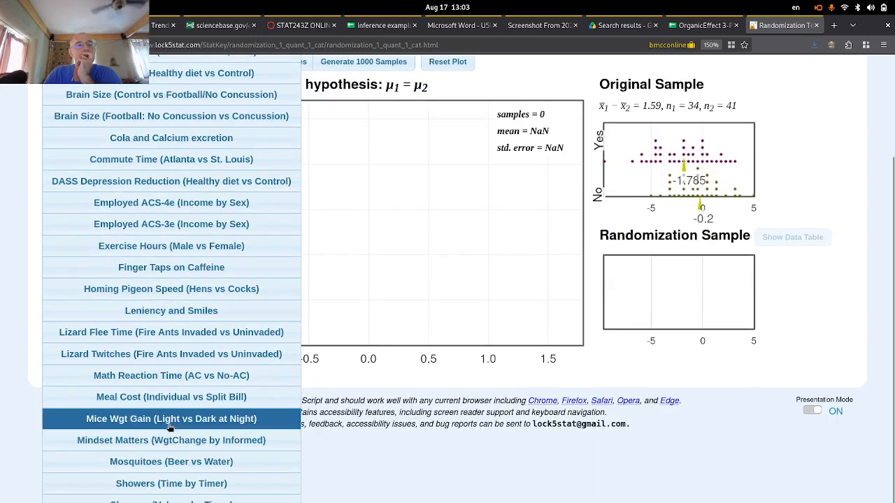